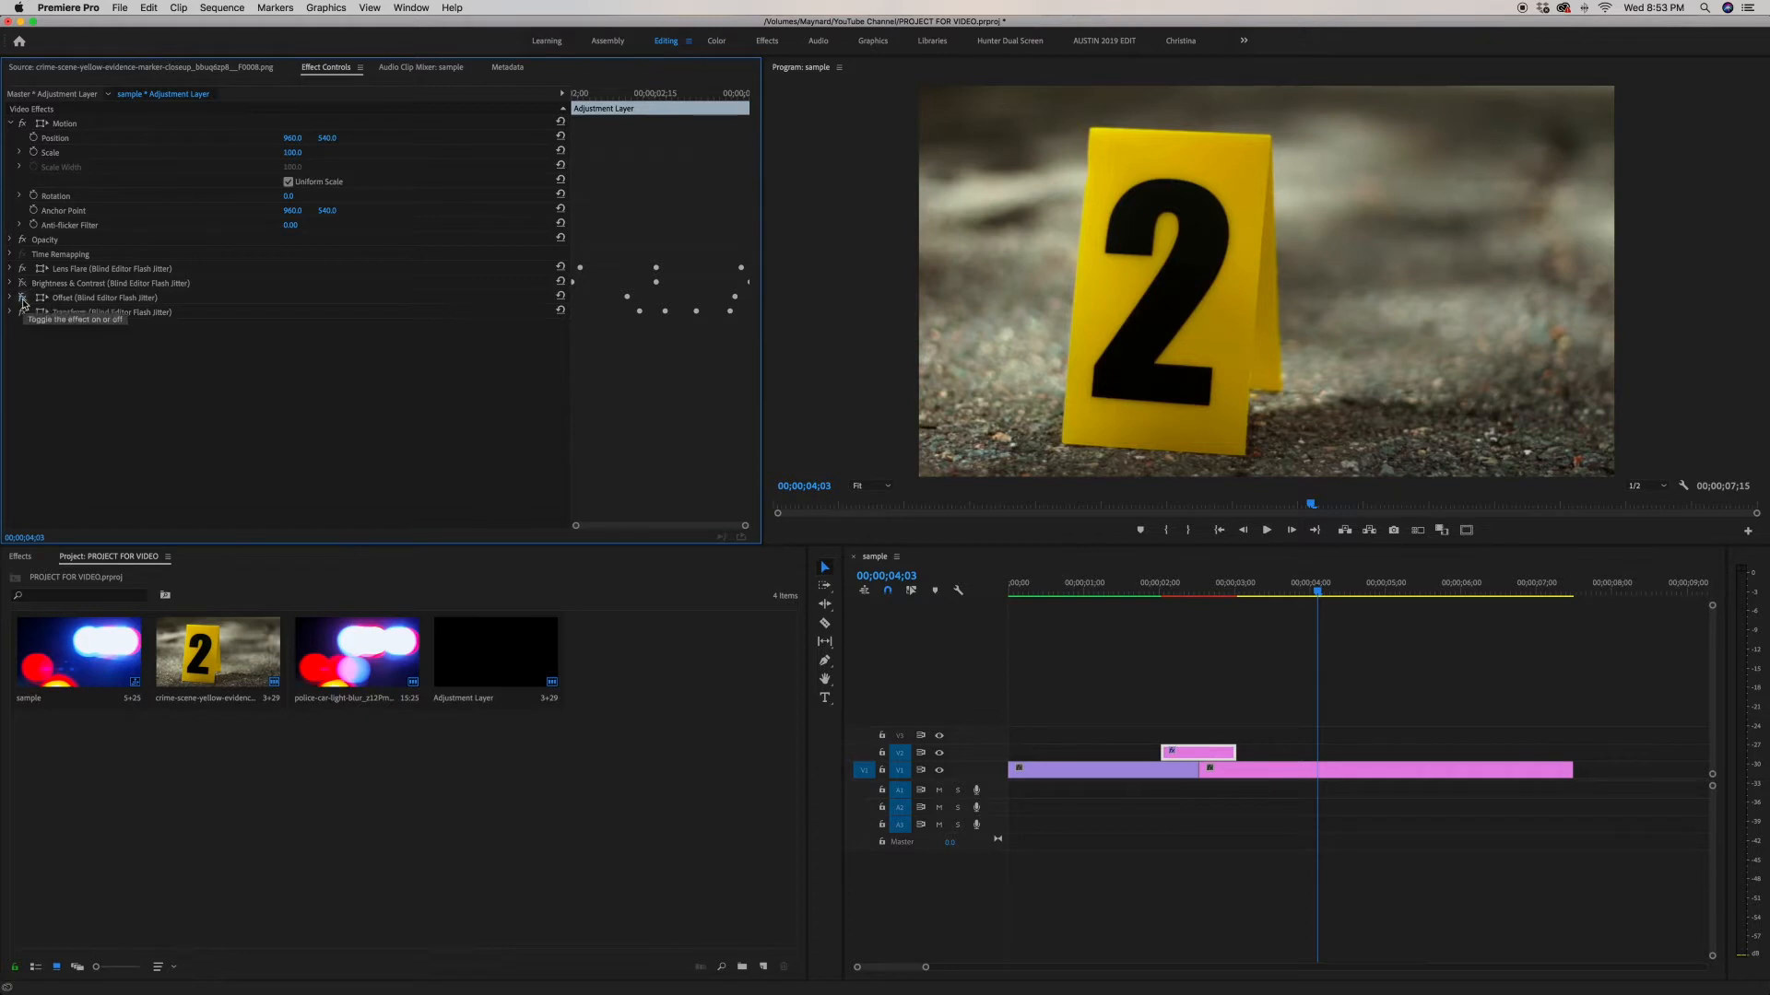
Step: Toggle the Transform effect on the adjustment layer and play back the flash transition
left_click(23, 313)
key("Up")
key("Up")
key("Up")
key("space")
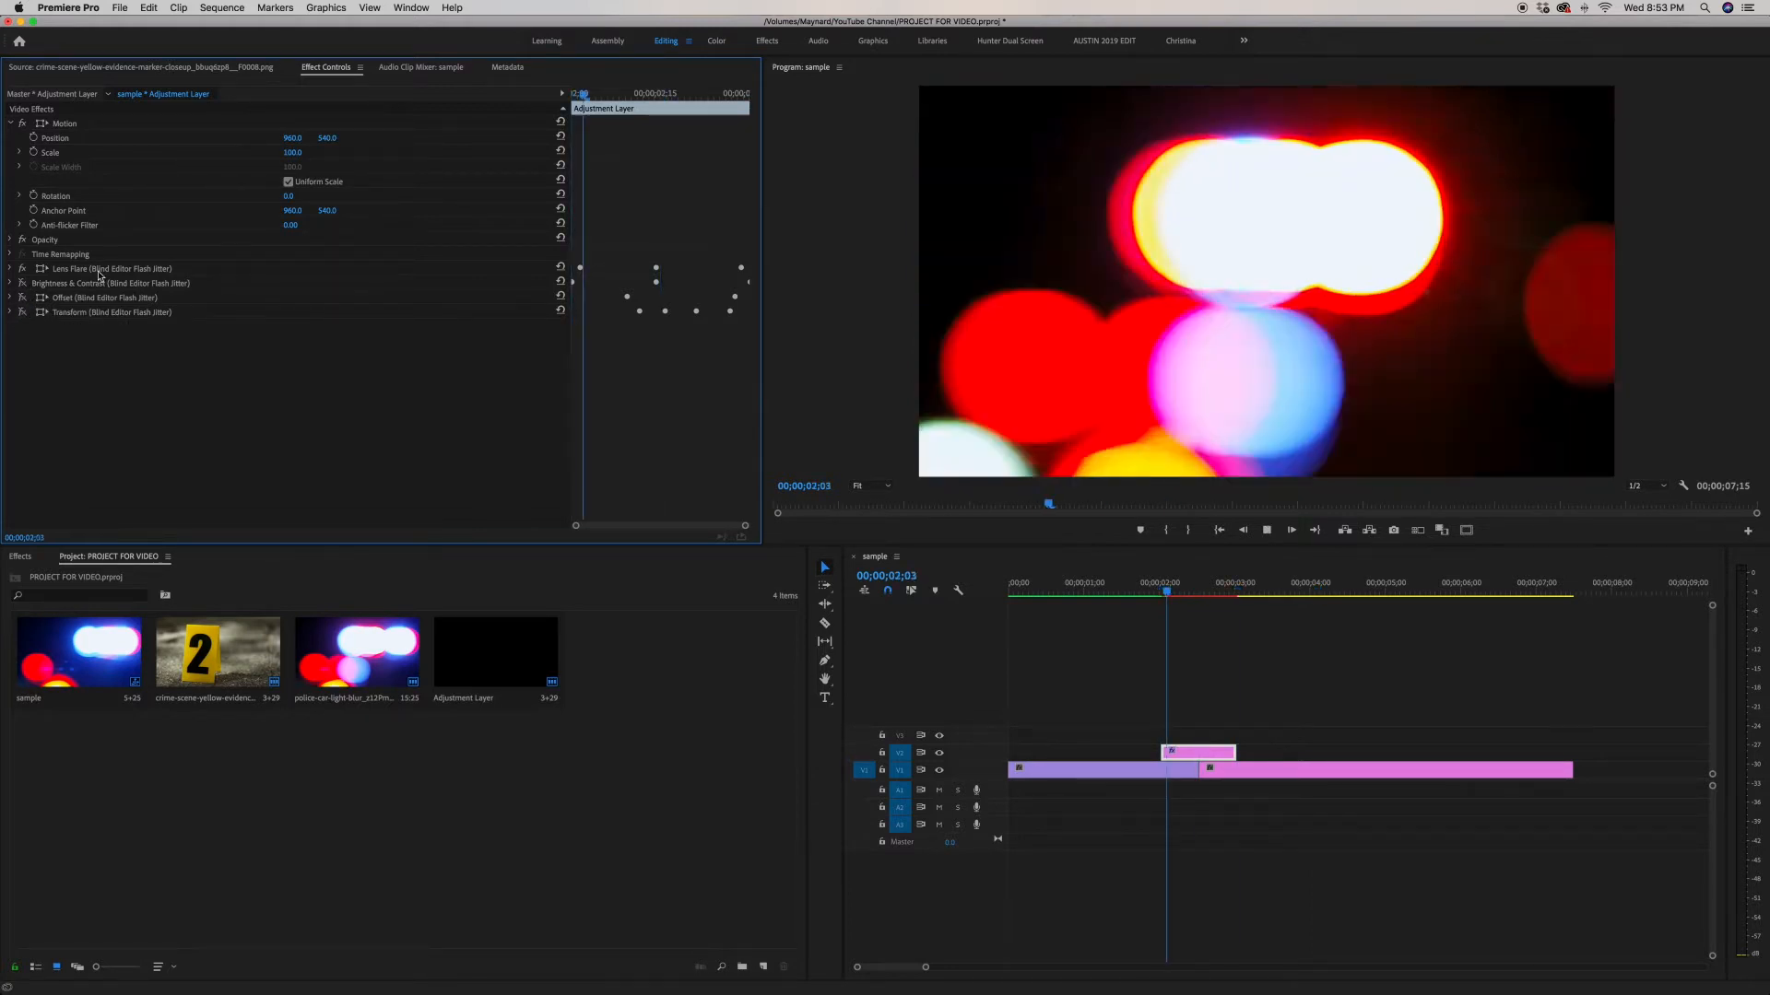
key("space")
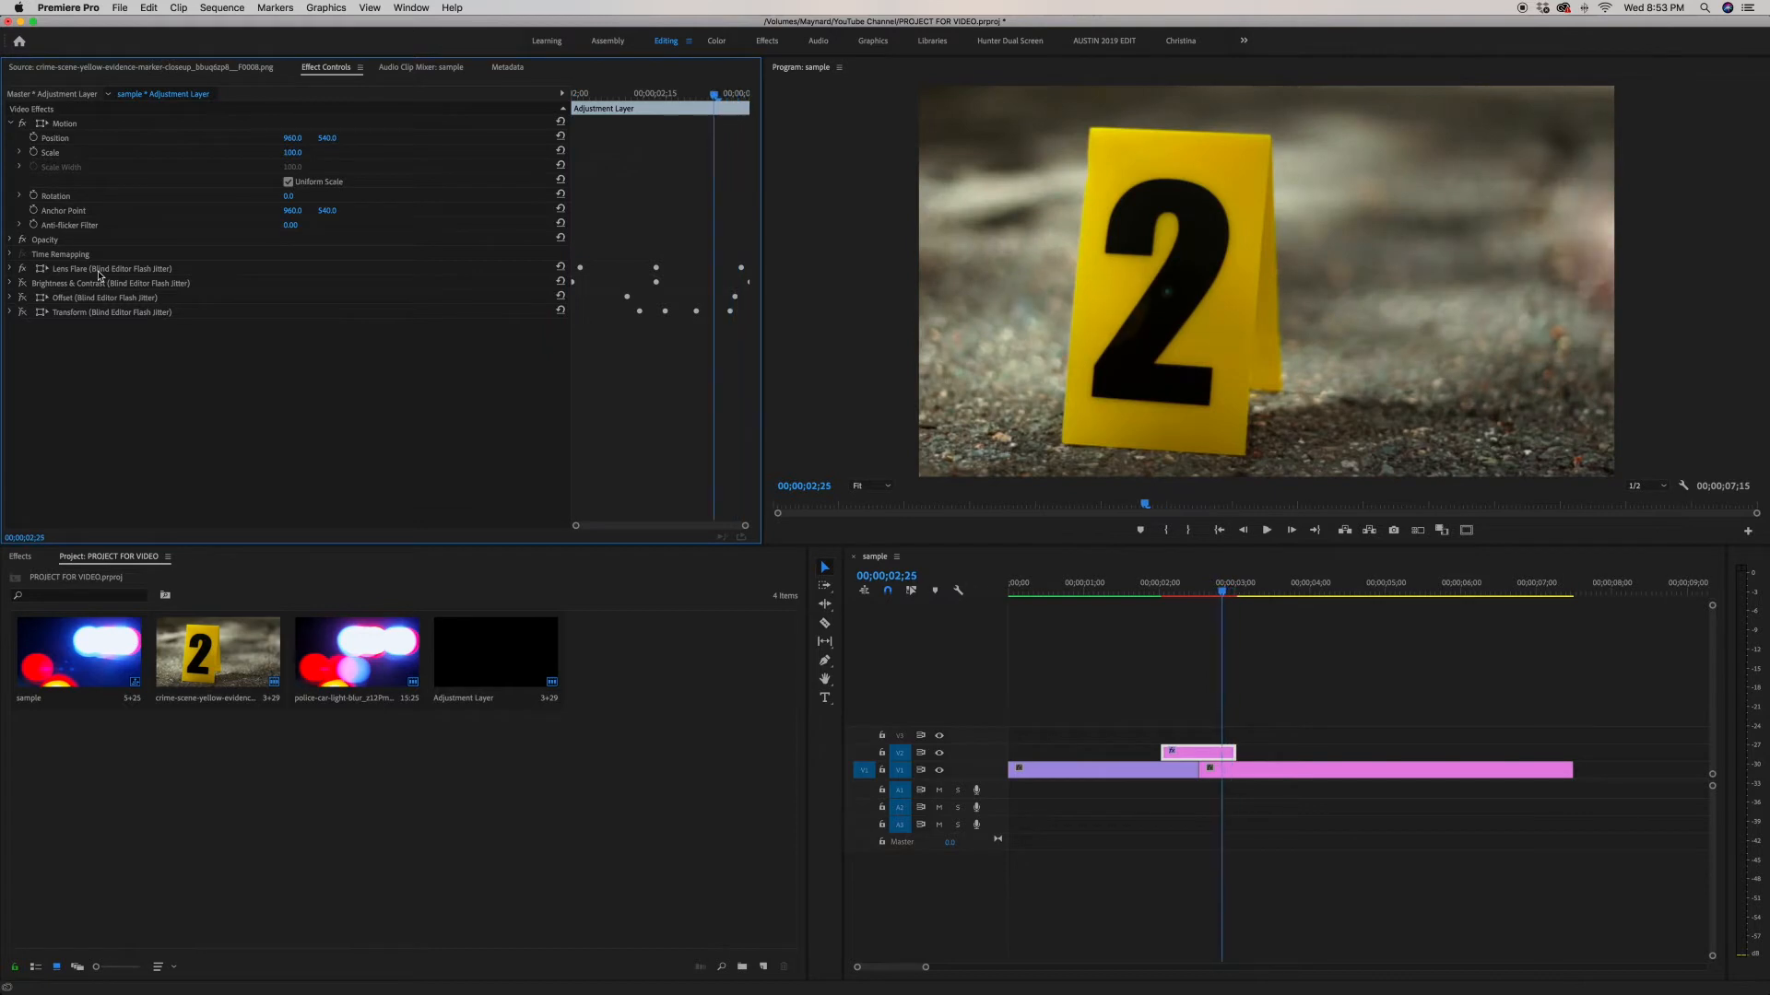
Step: Toggle the Brightness & Contrast effect and step frame by frame through the transition
key("Left")
key("Left")
key("Left")
key("Left")
key("Left")
key("Left")
key("Left")
key("Left")
key("Left")
key("Left")
key("Left")
key("Left")
key("Left")
key("Left")
key("Left")
key("Left")
key("Left")
key("Left")
key("Left")
key("Left")
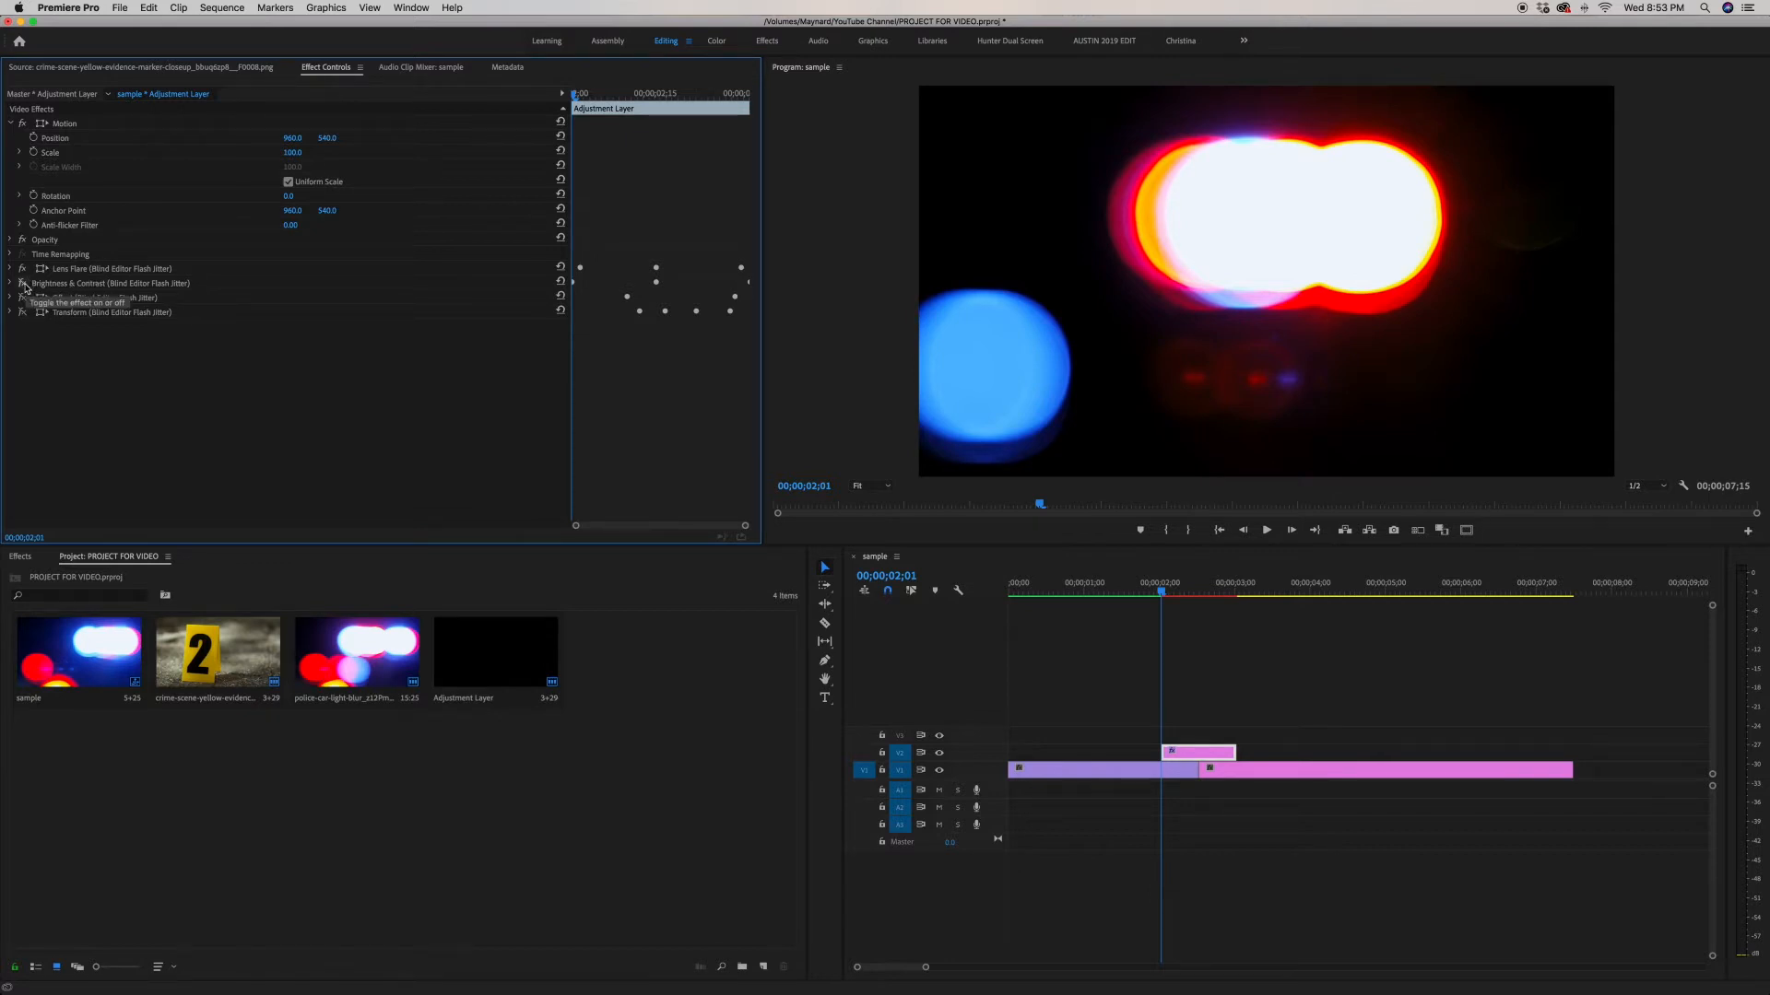
left_click(25, 288)
key("Right")
key("Right")
key("Right")
key("Right")
key("Right")
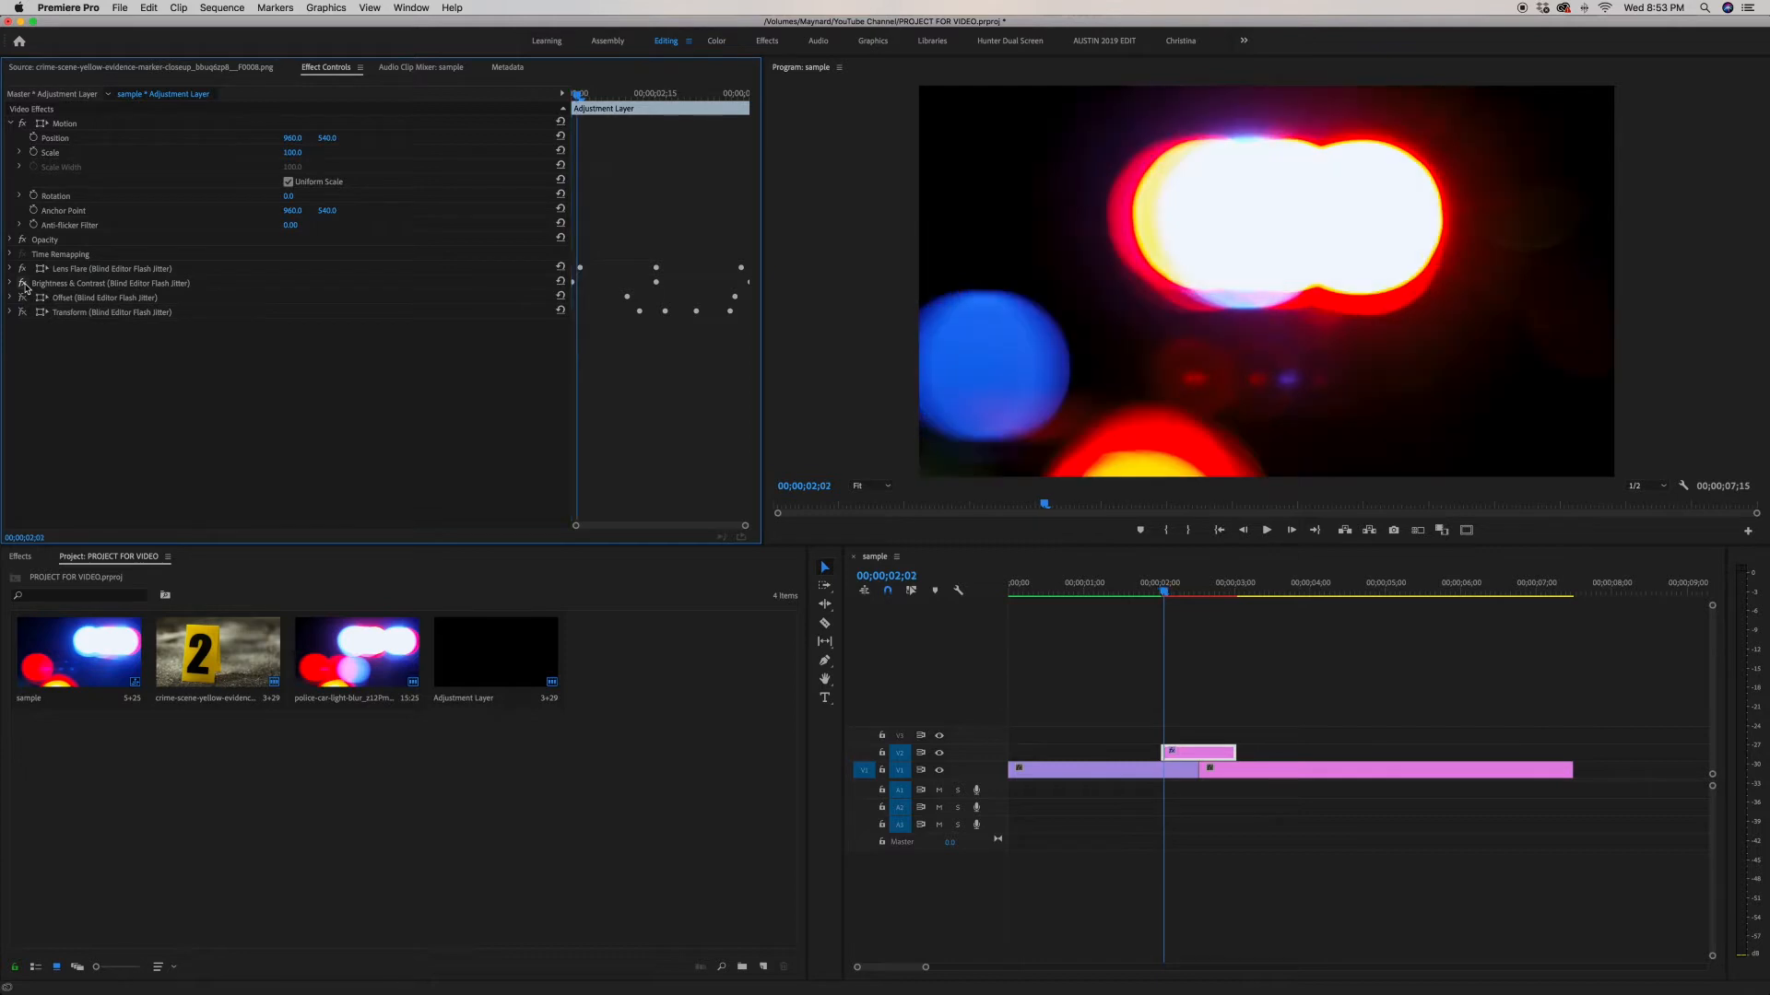
key("Right")
key("Right")
key("Right")
key("Right")
key("Right")
key("Right")
key("Right")
key("Right")
key("Right")
key("Right")
key("Right")
key("Right")
key("Right")
key("Right")
key("Right")
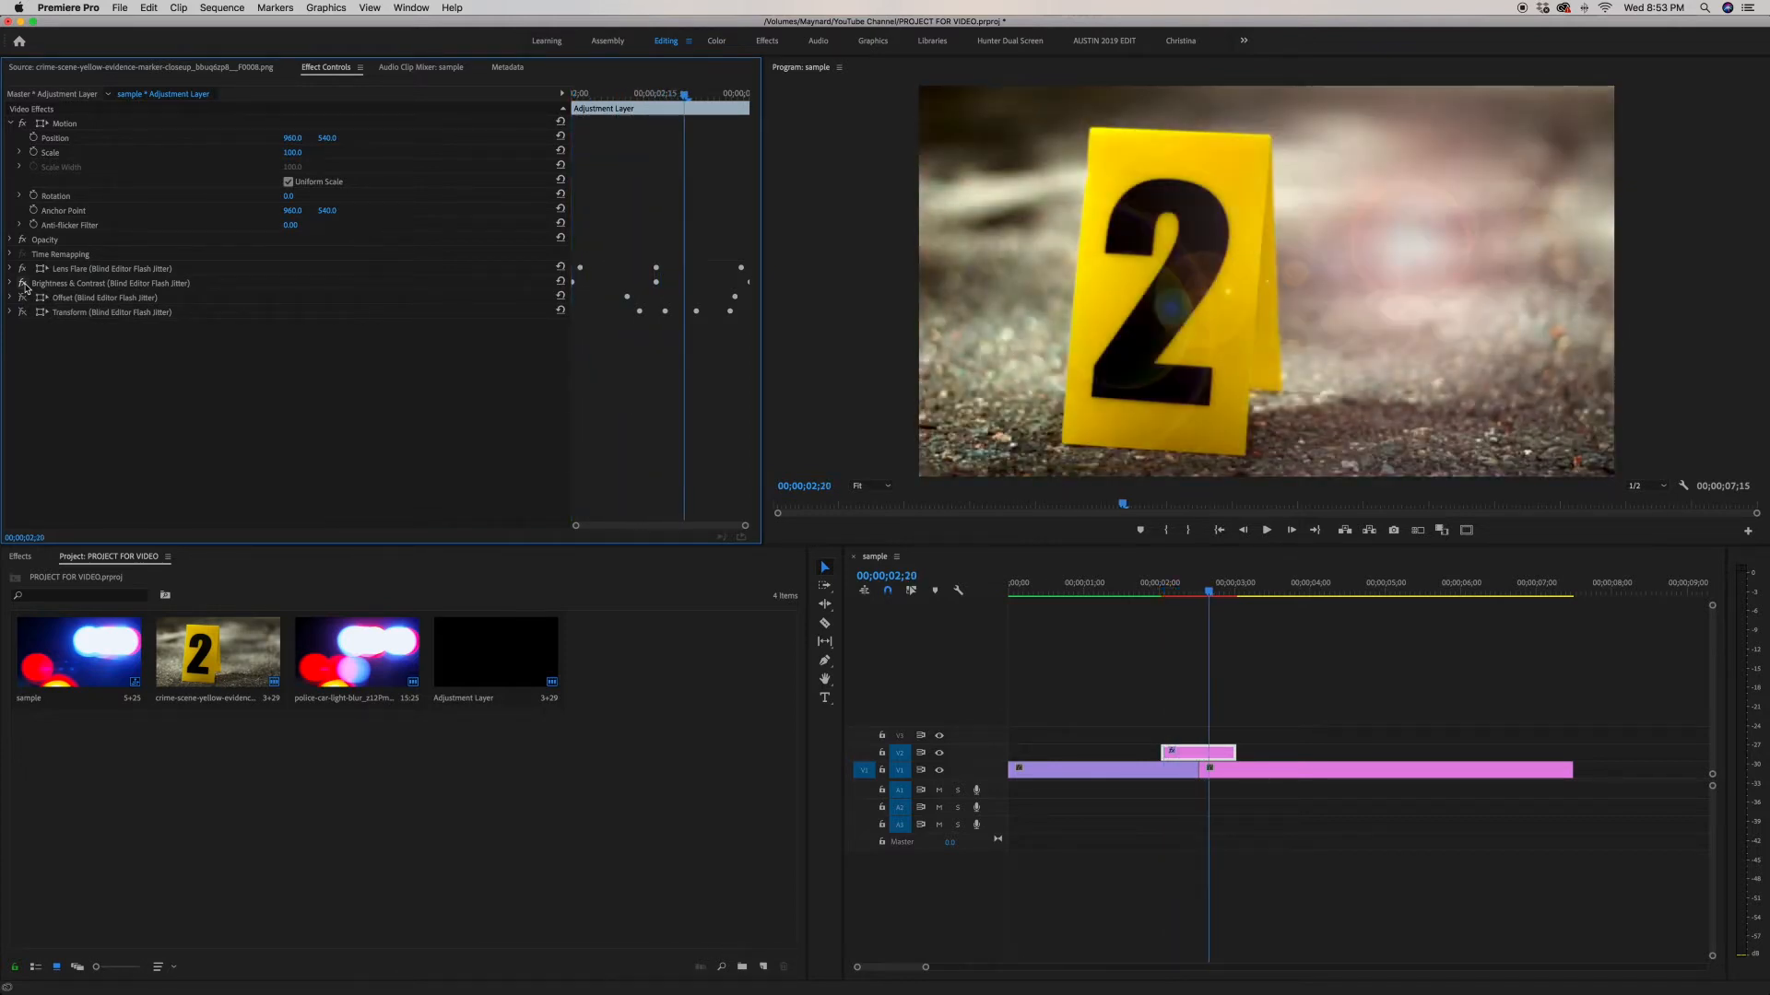
key("Right")
key("Right")
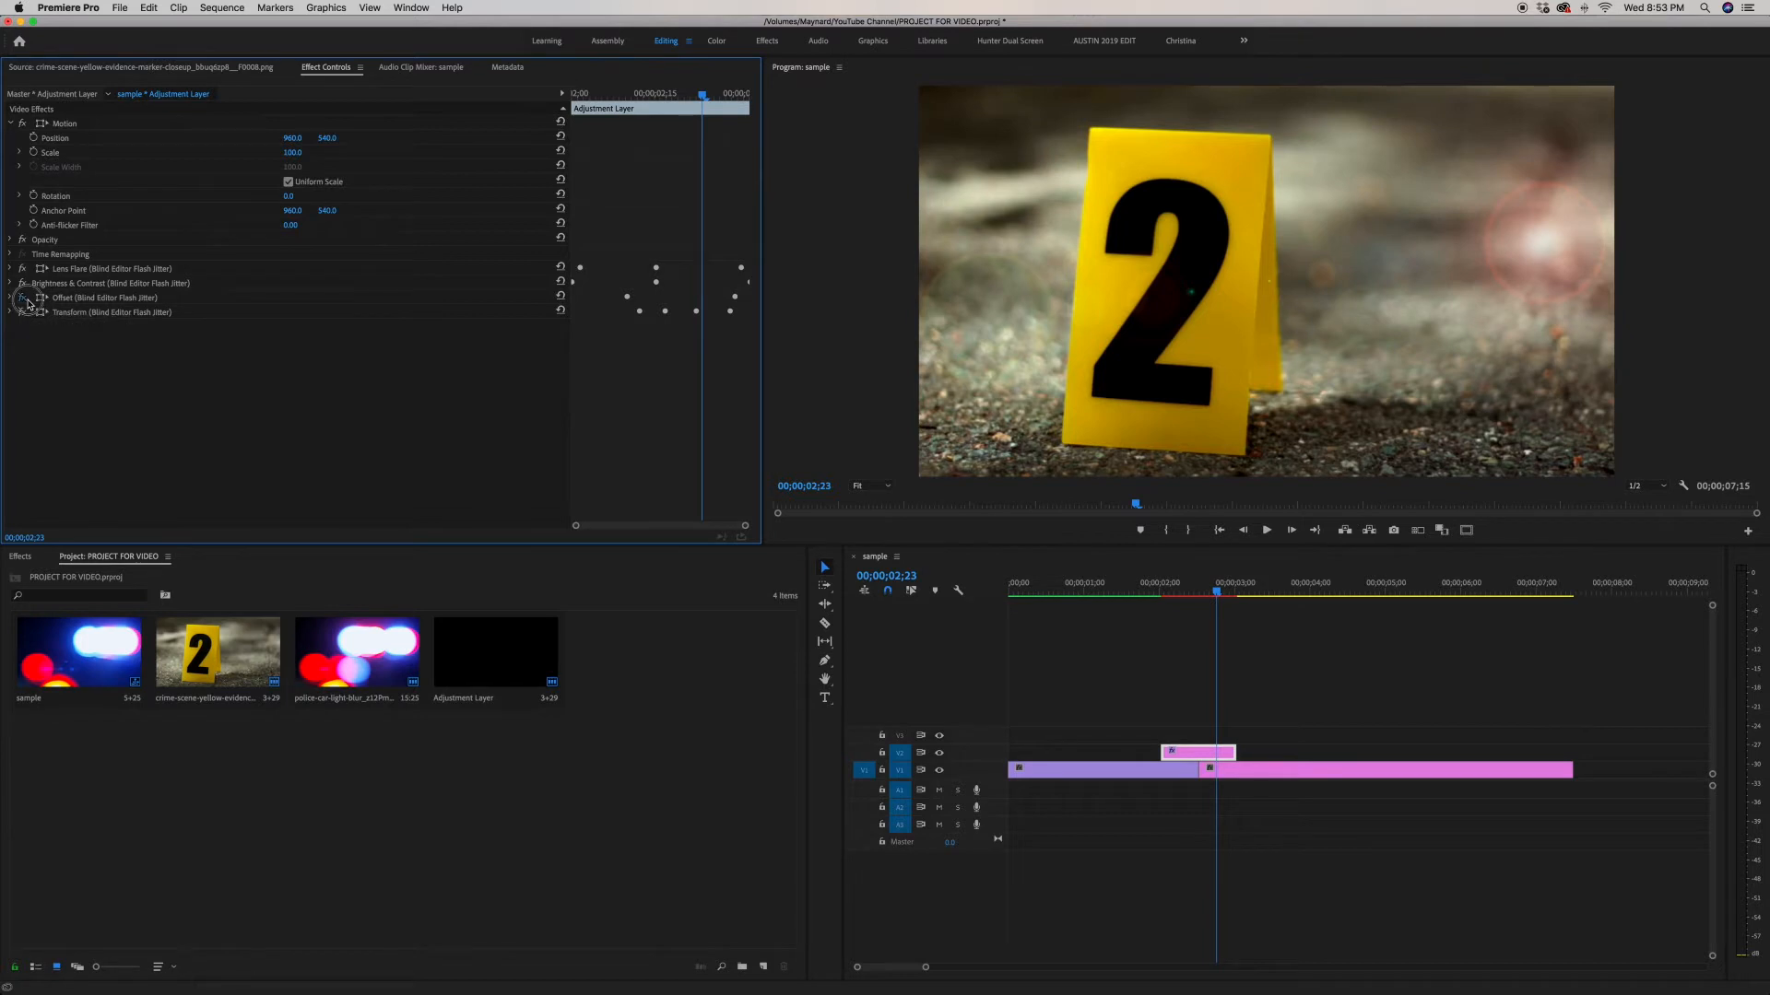
Step: Toggle the Offset and Lens Flare effects and step through the transition frames again
left_click(24, 299)
left_click(23, 268)
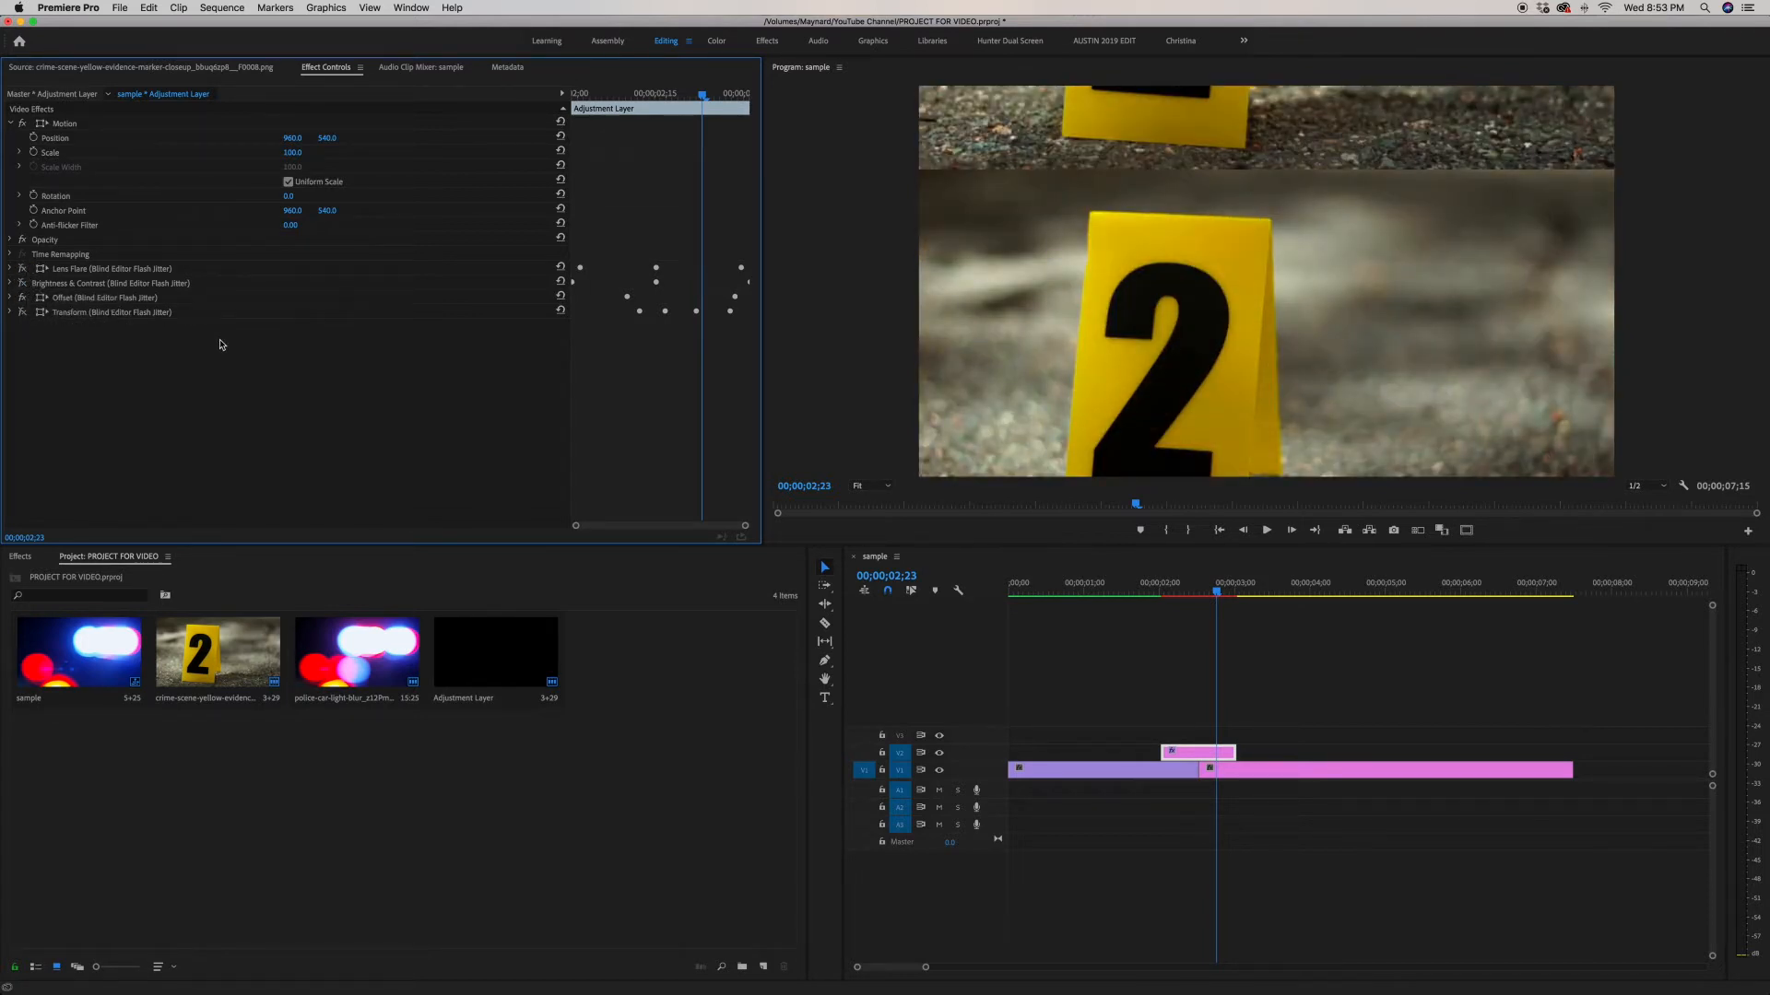
key("Left")
key("Left")
key("Left")
key("Left")
key("Left")
key("Left")
key("Left")
key("Left")
key("Left")
key("Left")
key("Left")
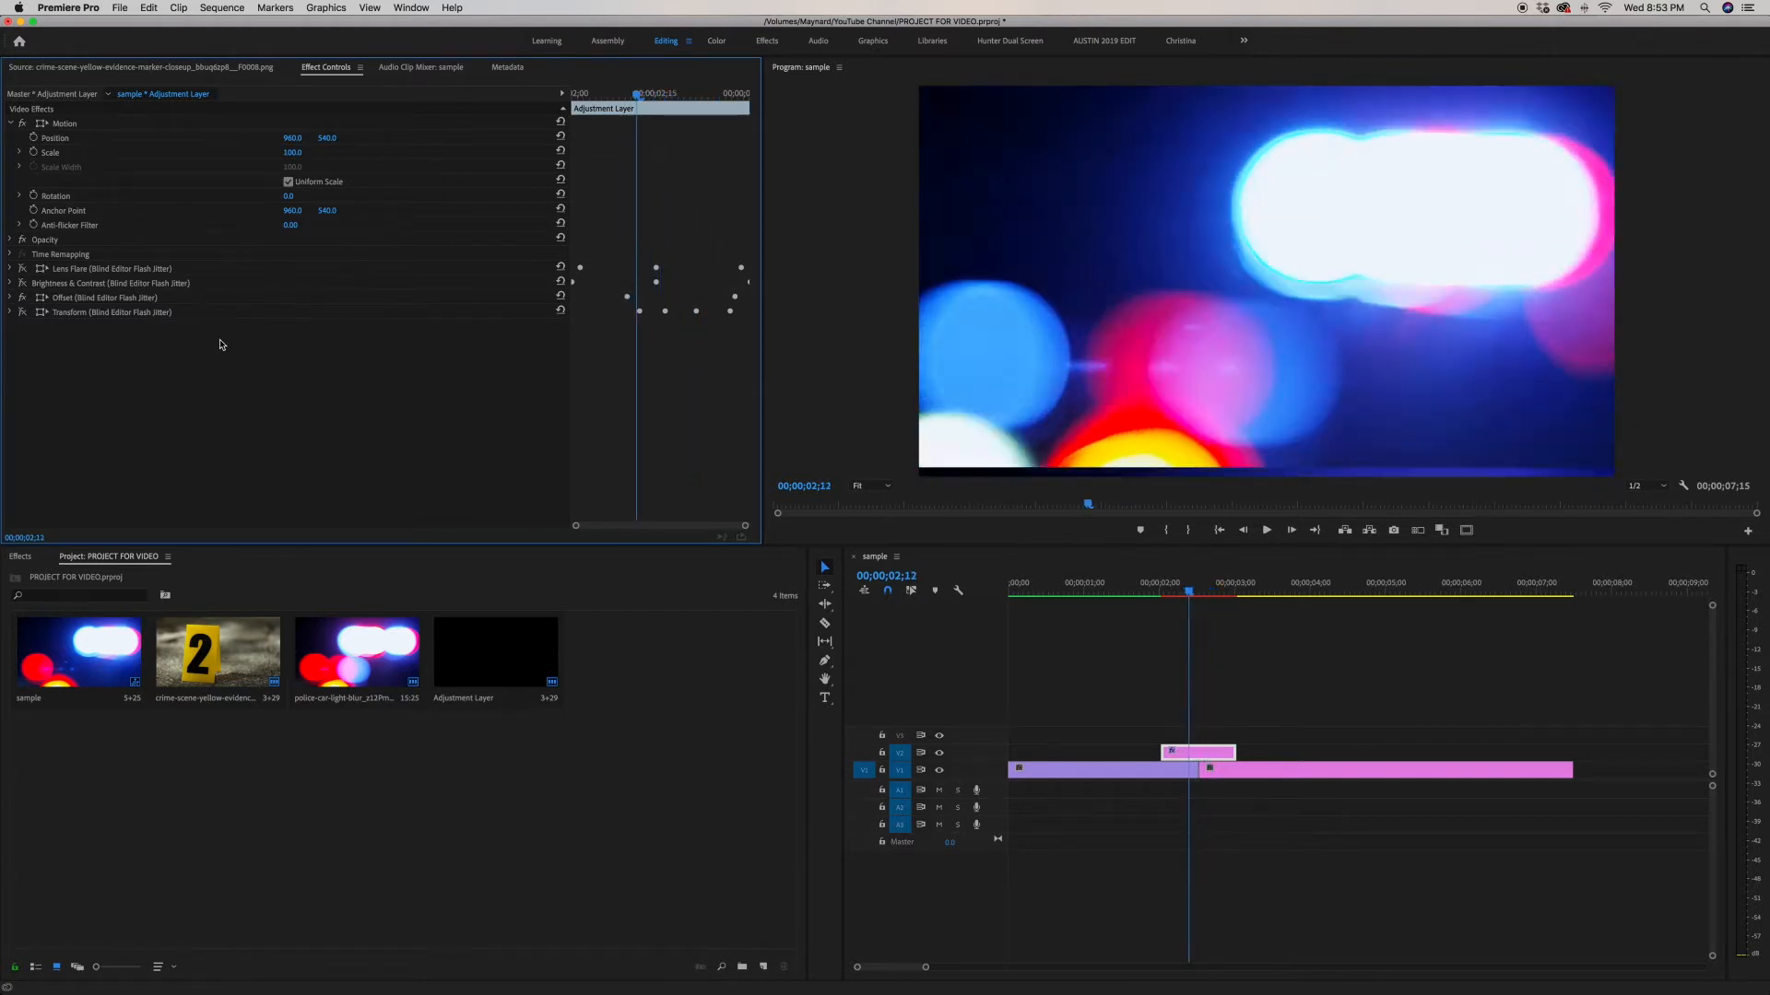
key("Right")
key("Right")
key("Right")
key("Right")
key("Right")
key("Right")
key("Right")
key("Right")
key("Right")
key("Right")
key("Right")
key("Right")
key("Right")
key("Right")
key("Right")
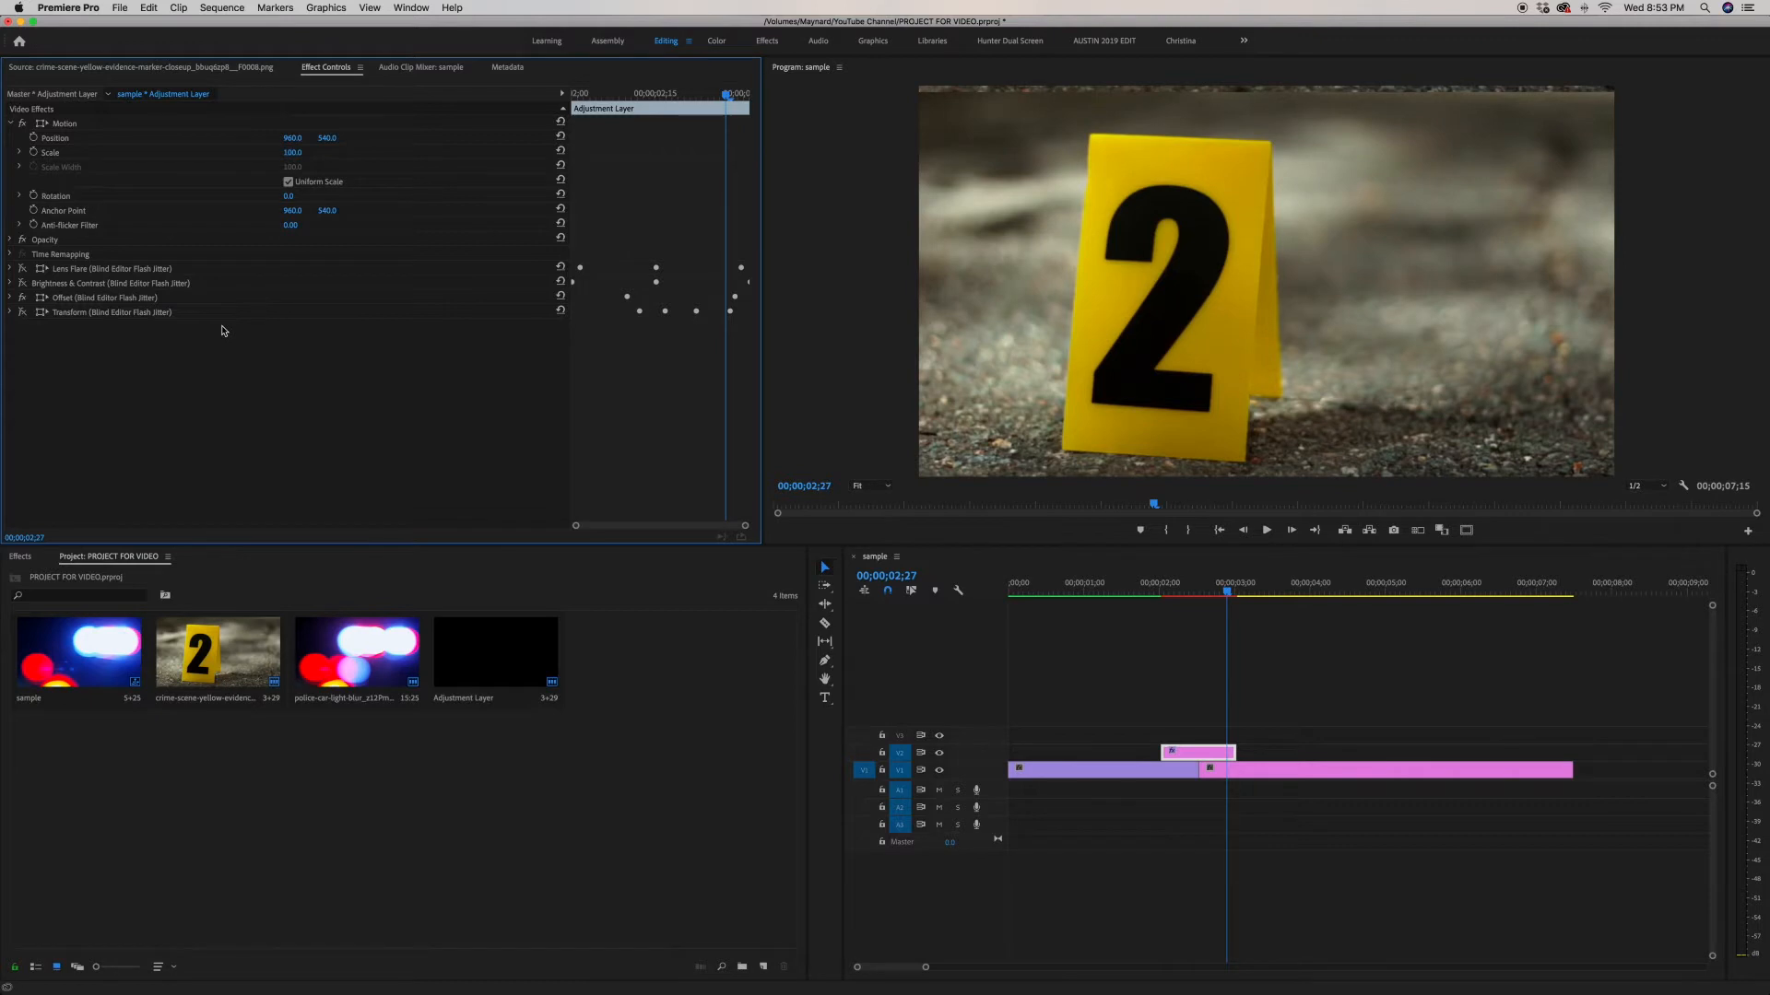
Step: Expand the Offset effect and step through the Shift Center To keyframes around the cut
left_click(10, 297)
key("Right")
key("Right")
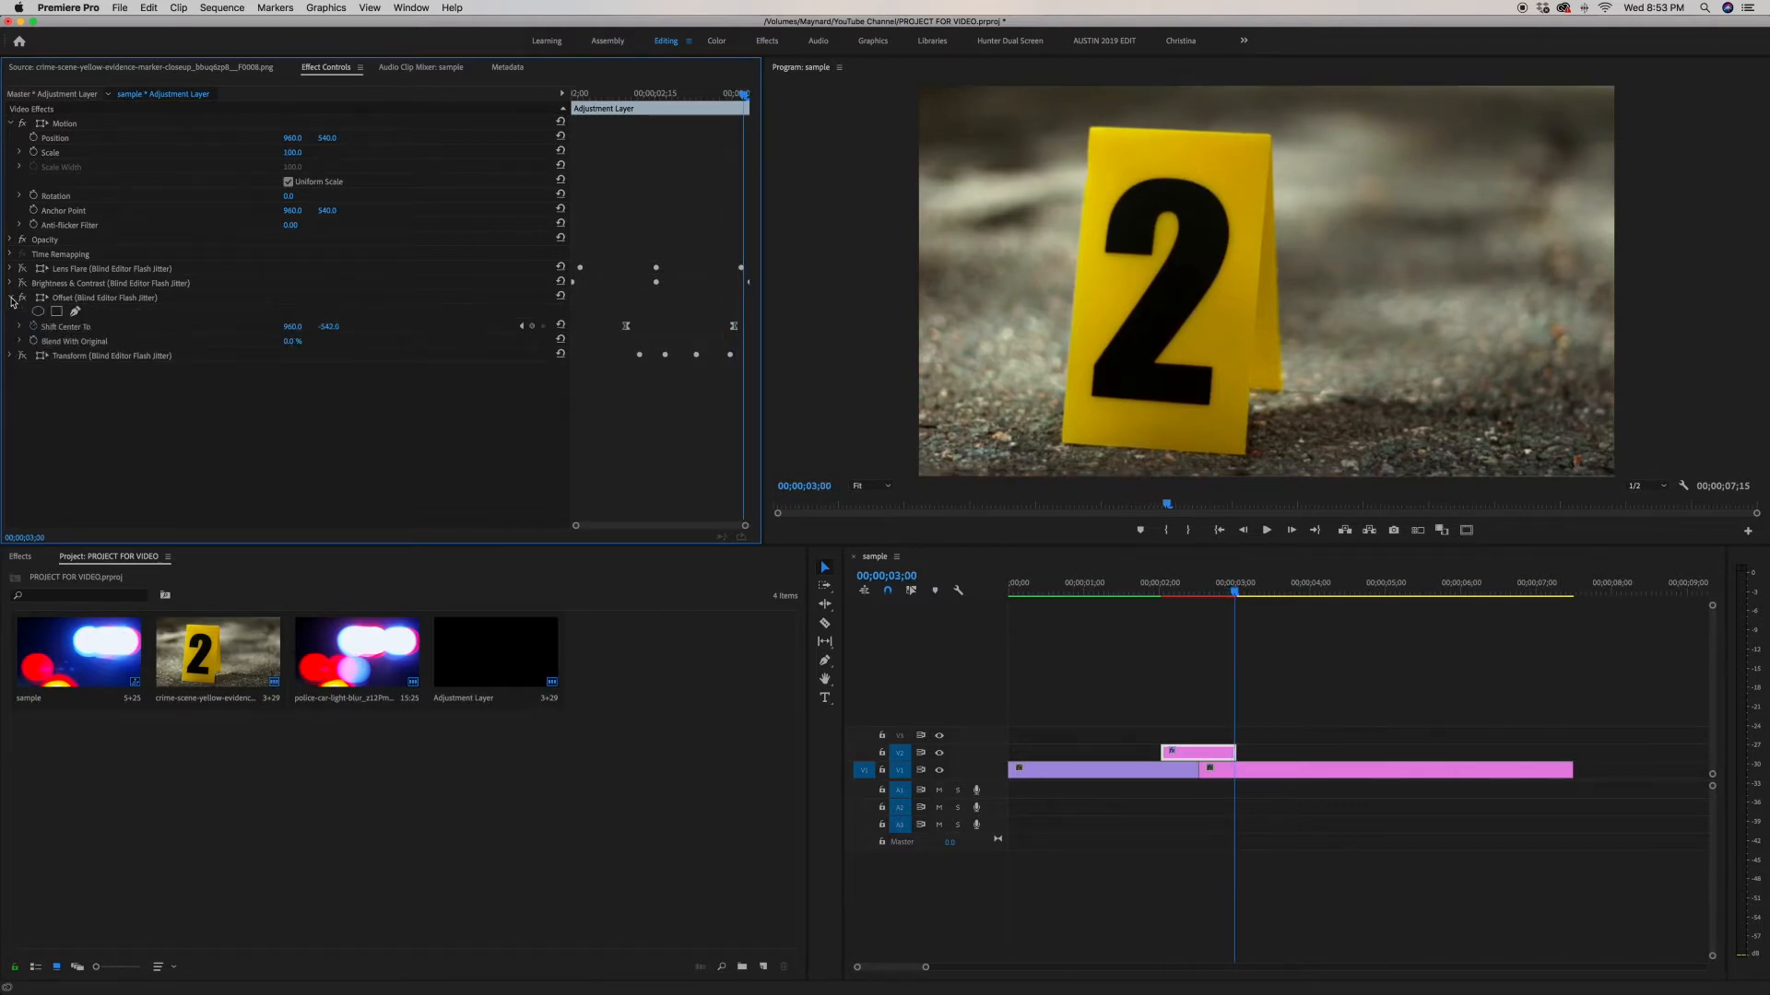
key("Left")
key("Left")
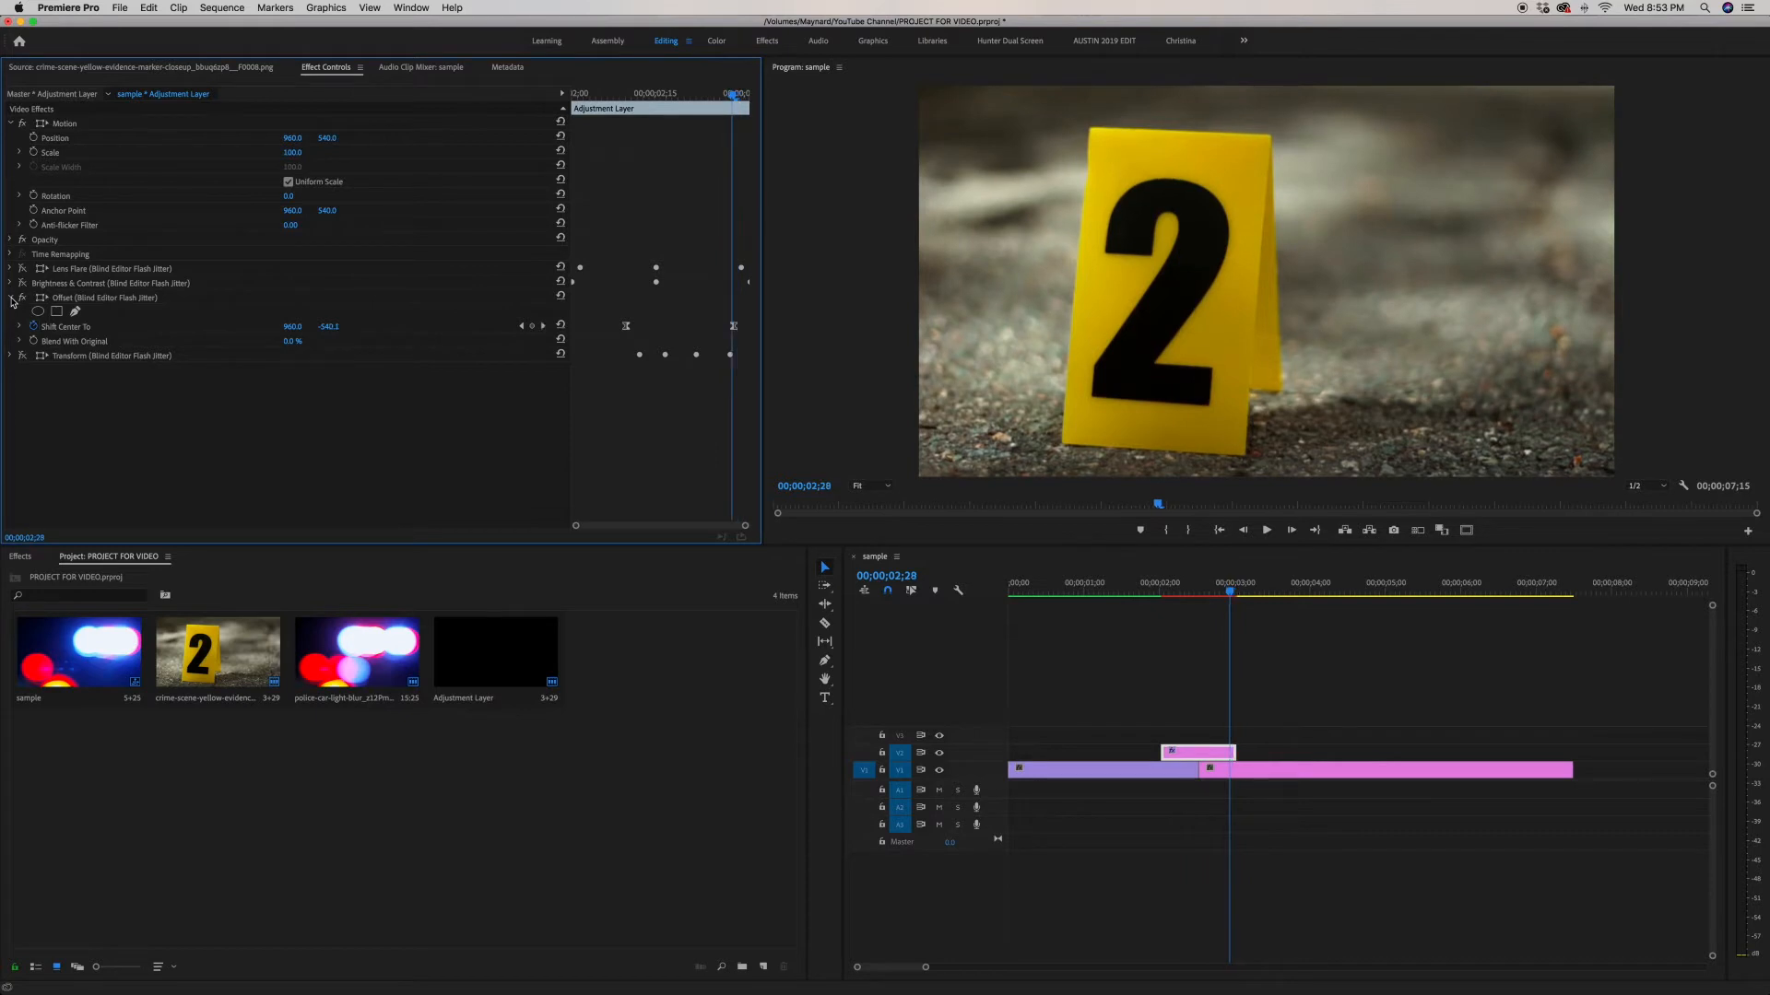
key("Left")
key("Left")
key("Left")
key("Left")
key("Left")
key("Left")
key("Left")
key("Left")
key("Left")
key("Left")
key("Left")
key("Left")
key("Left")
key("Left")
key("Left")
key("Left")
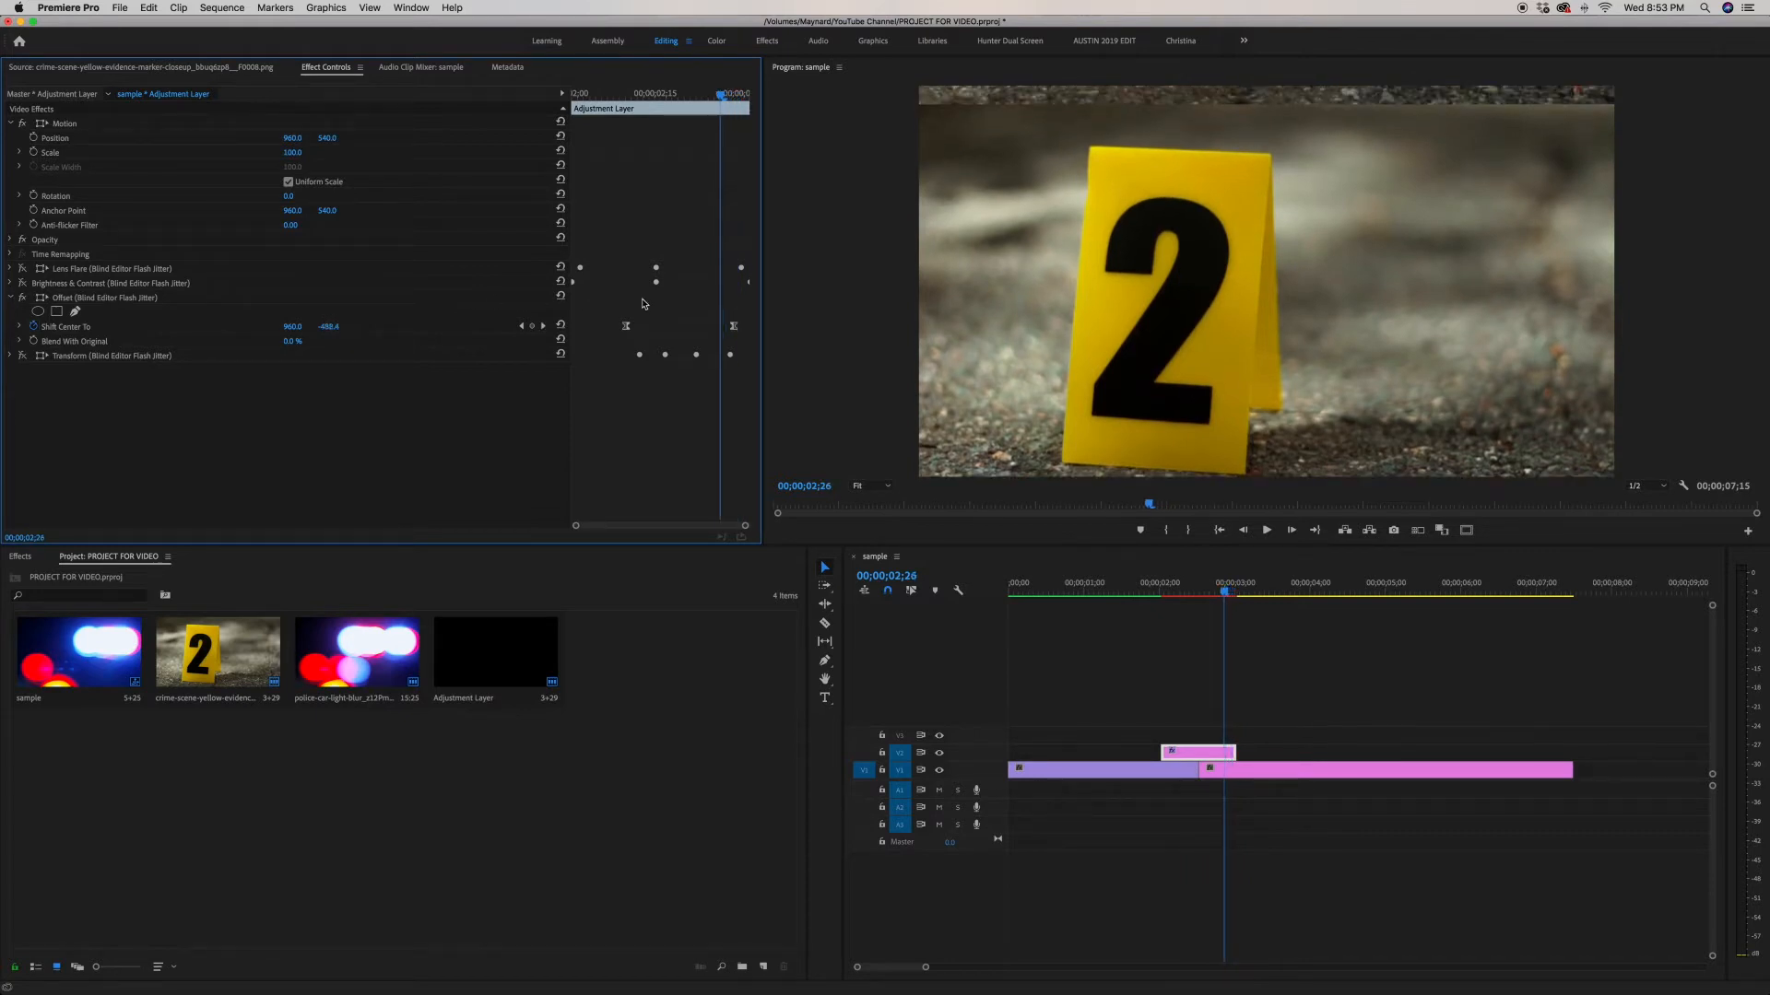
key("Right")
key("Right")
key("Right")
key("Right")
key("Right")
key("Right")
key("Right")
key("Right")
key("Right")
key("Right")
key("Right")
key("Right")
key("Right")
key("Right")
key("Right")
key("Right")
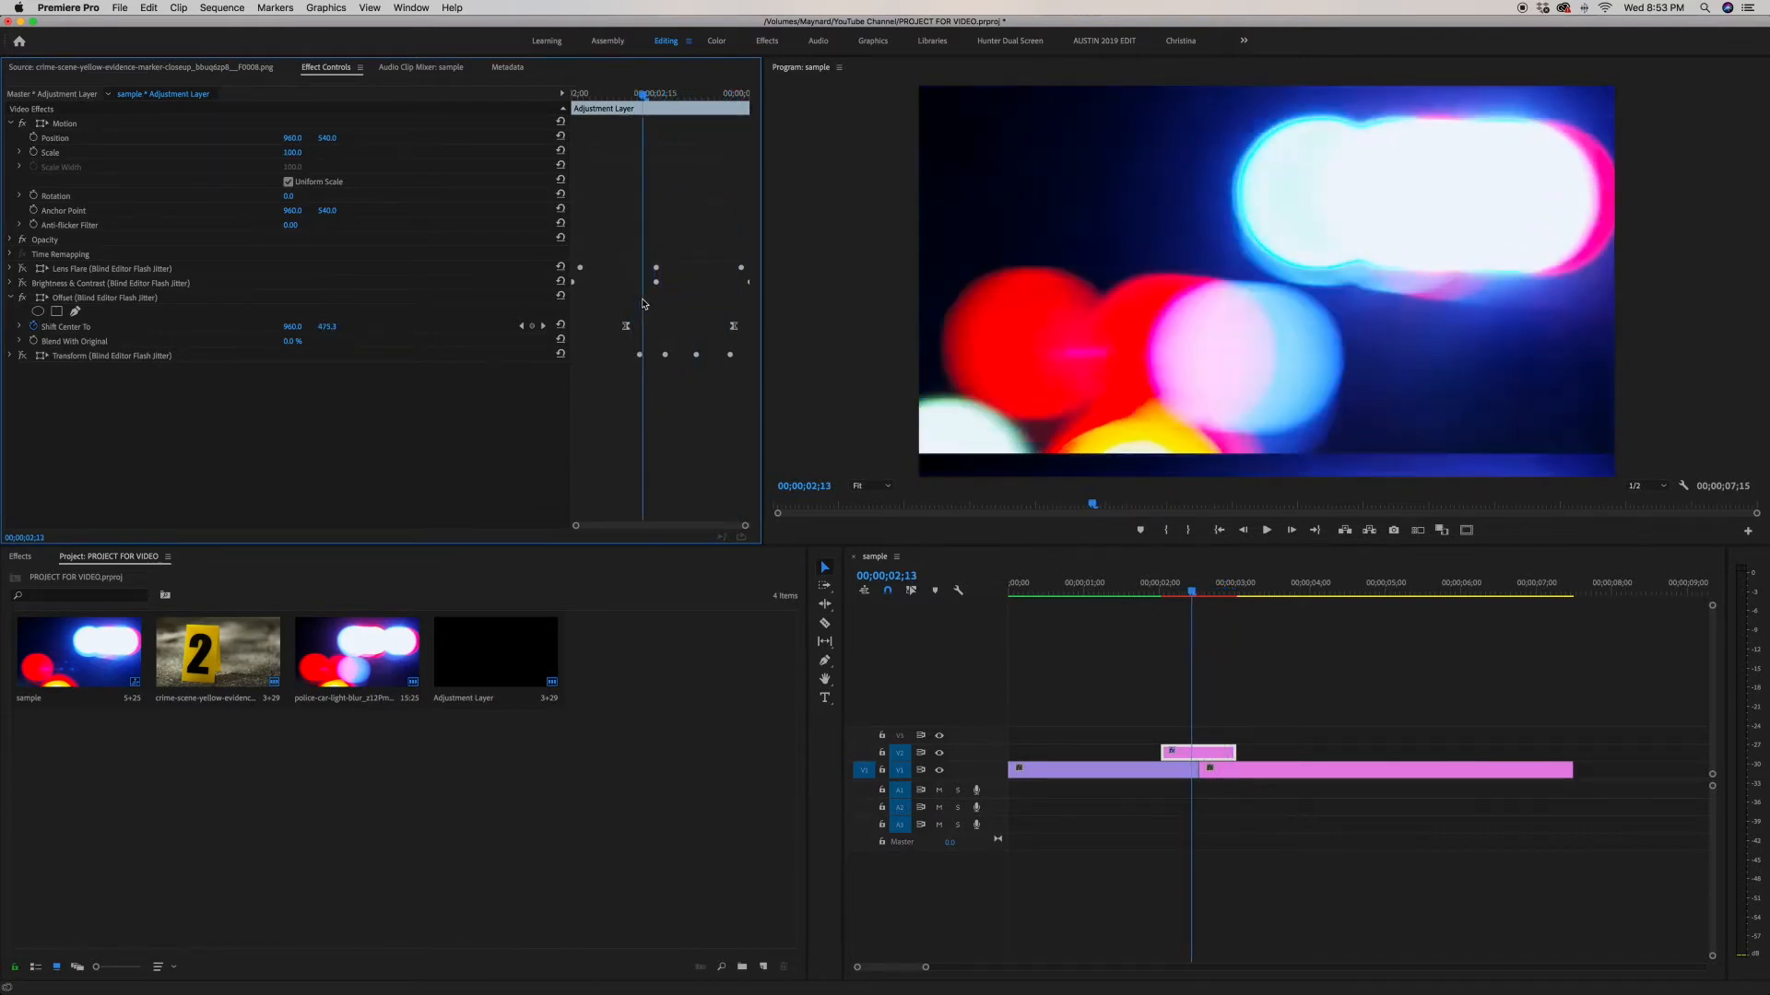
key("Right")
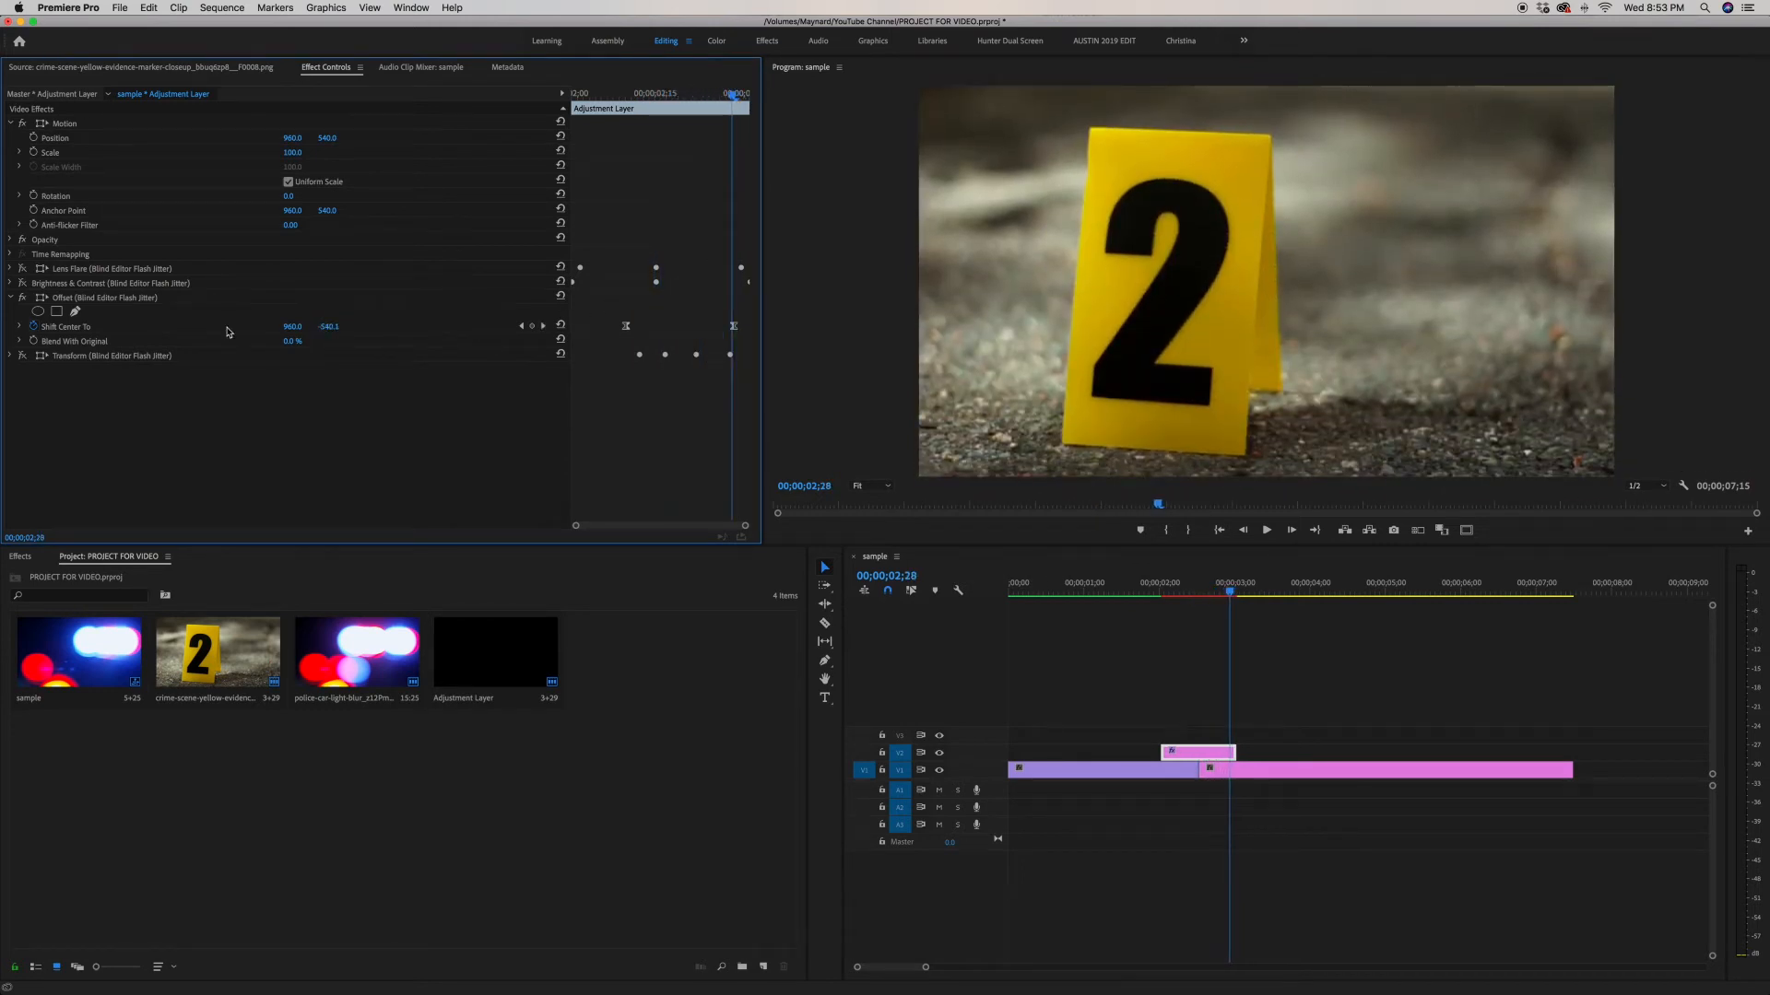
Step: Toggle the Brightness & Contrast effect and play the transition
left_click(24, 283)
key("space")
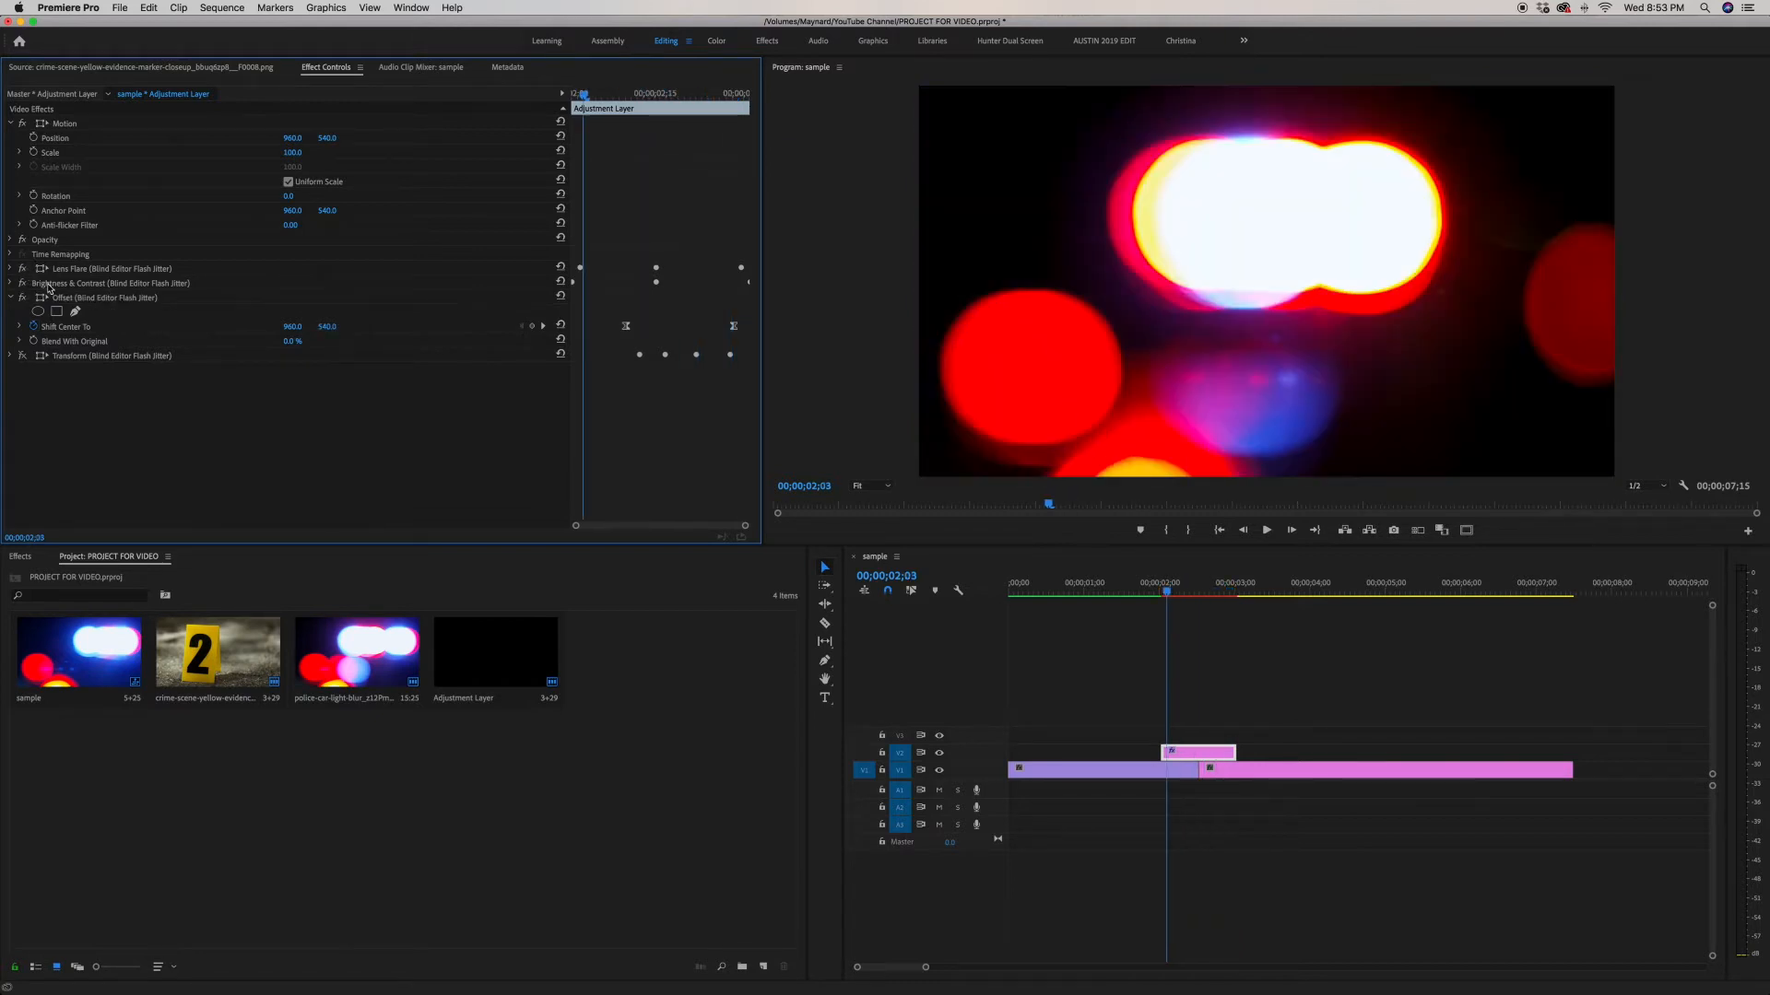
key("space")
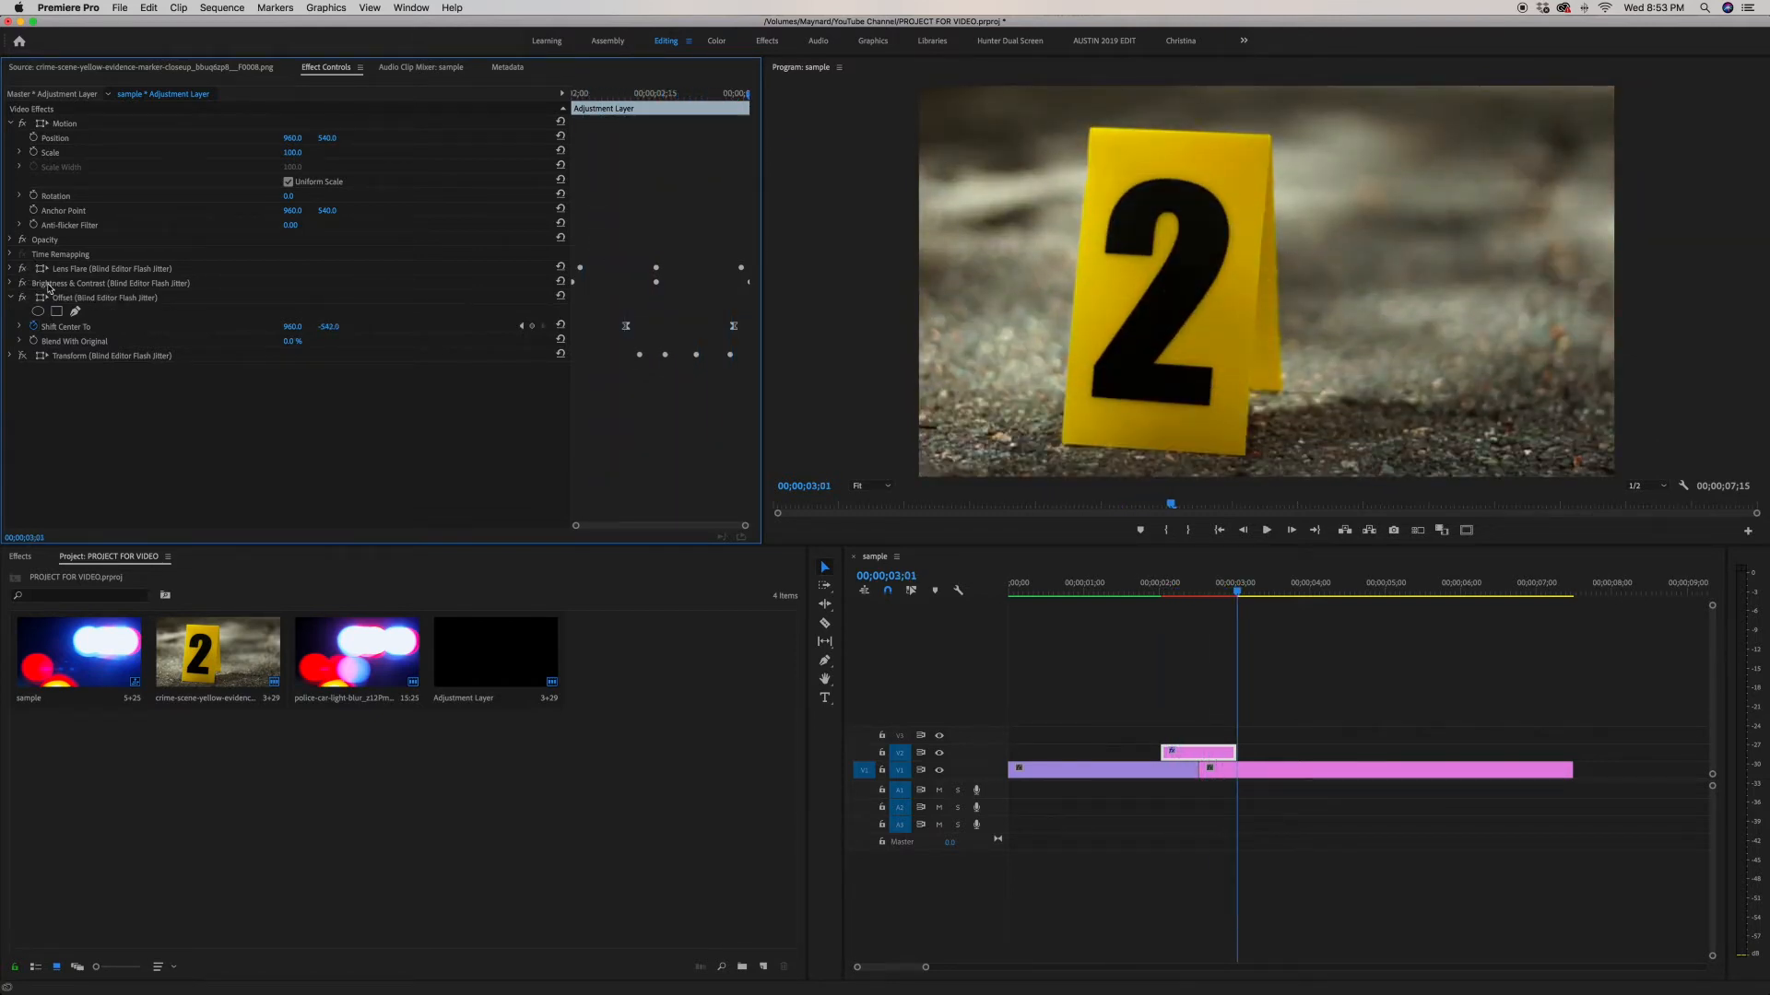
Step: Collapse the Offset effect, jump back before the transition and play it
left_click(11, 297)
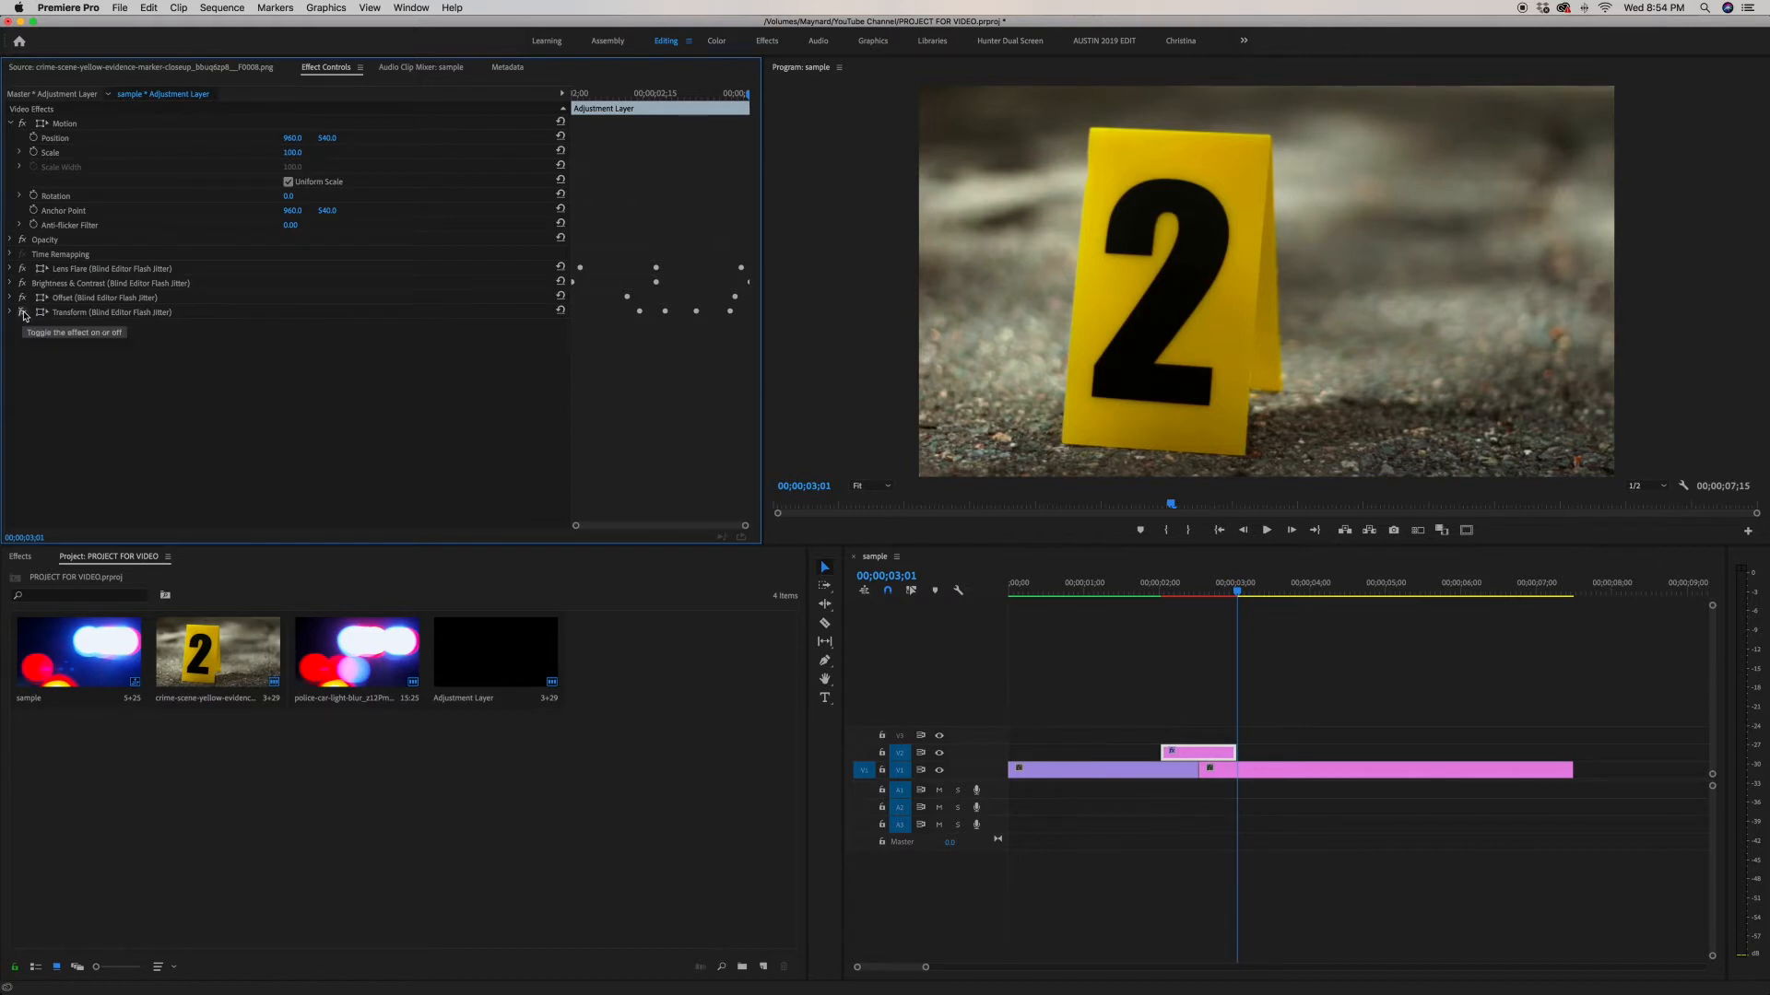
key("Up")
key("Up")
key("shift+Left")
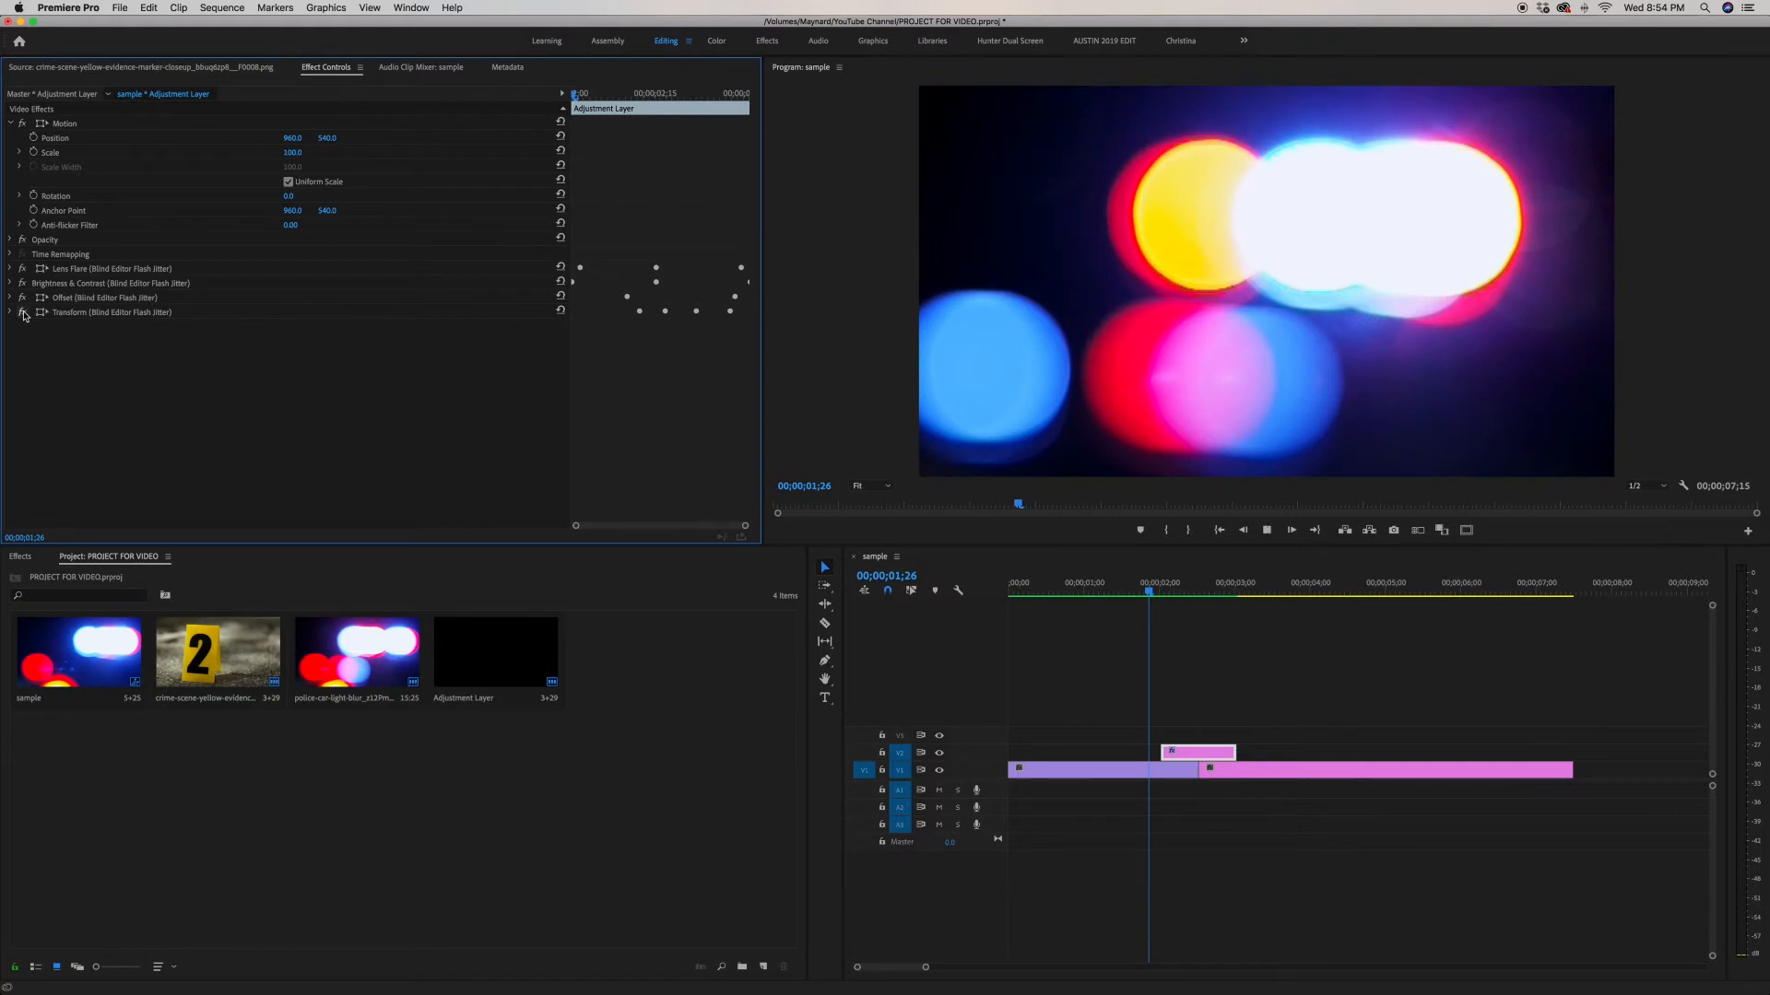
key("space")
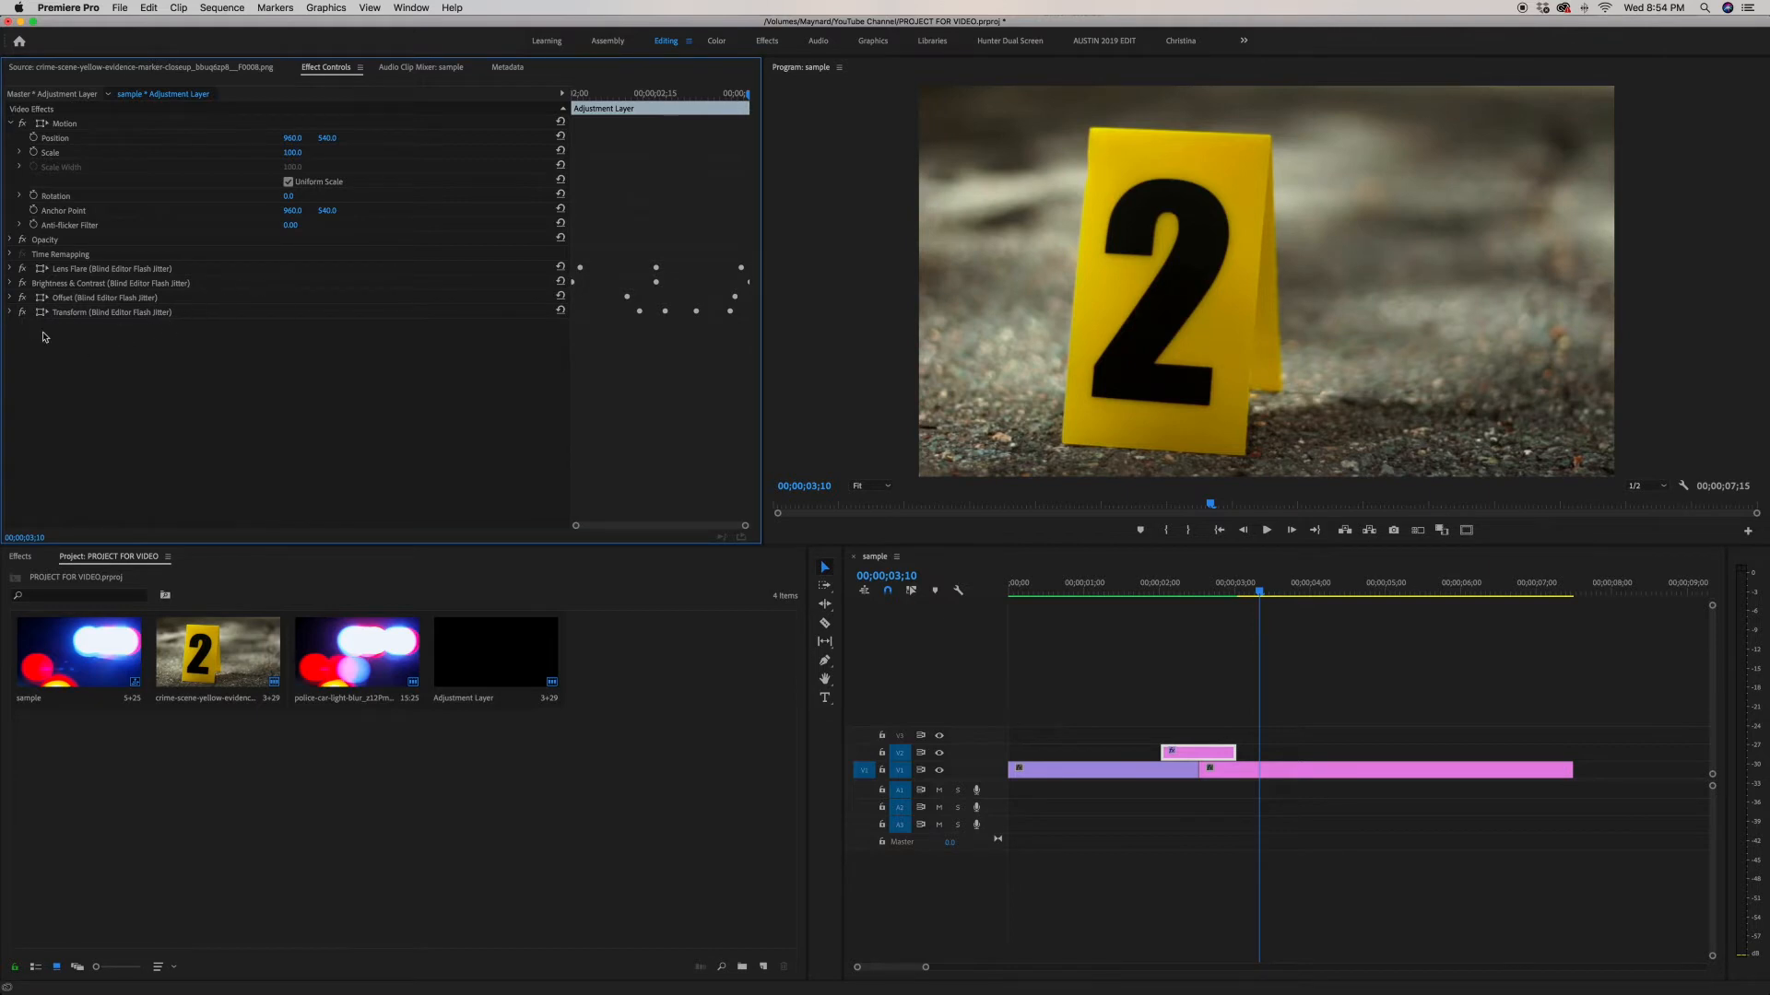
Step: Expand the Lens Flare effect and step through its Flare Center and Flare Brightness keyframes
left_click(11, 271)
key("Up")
key("Up")
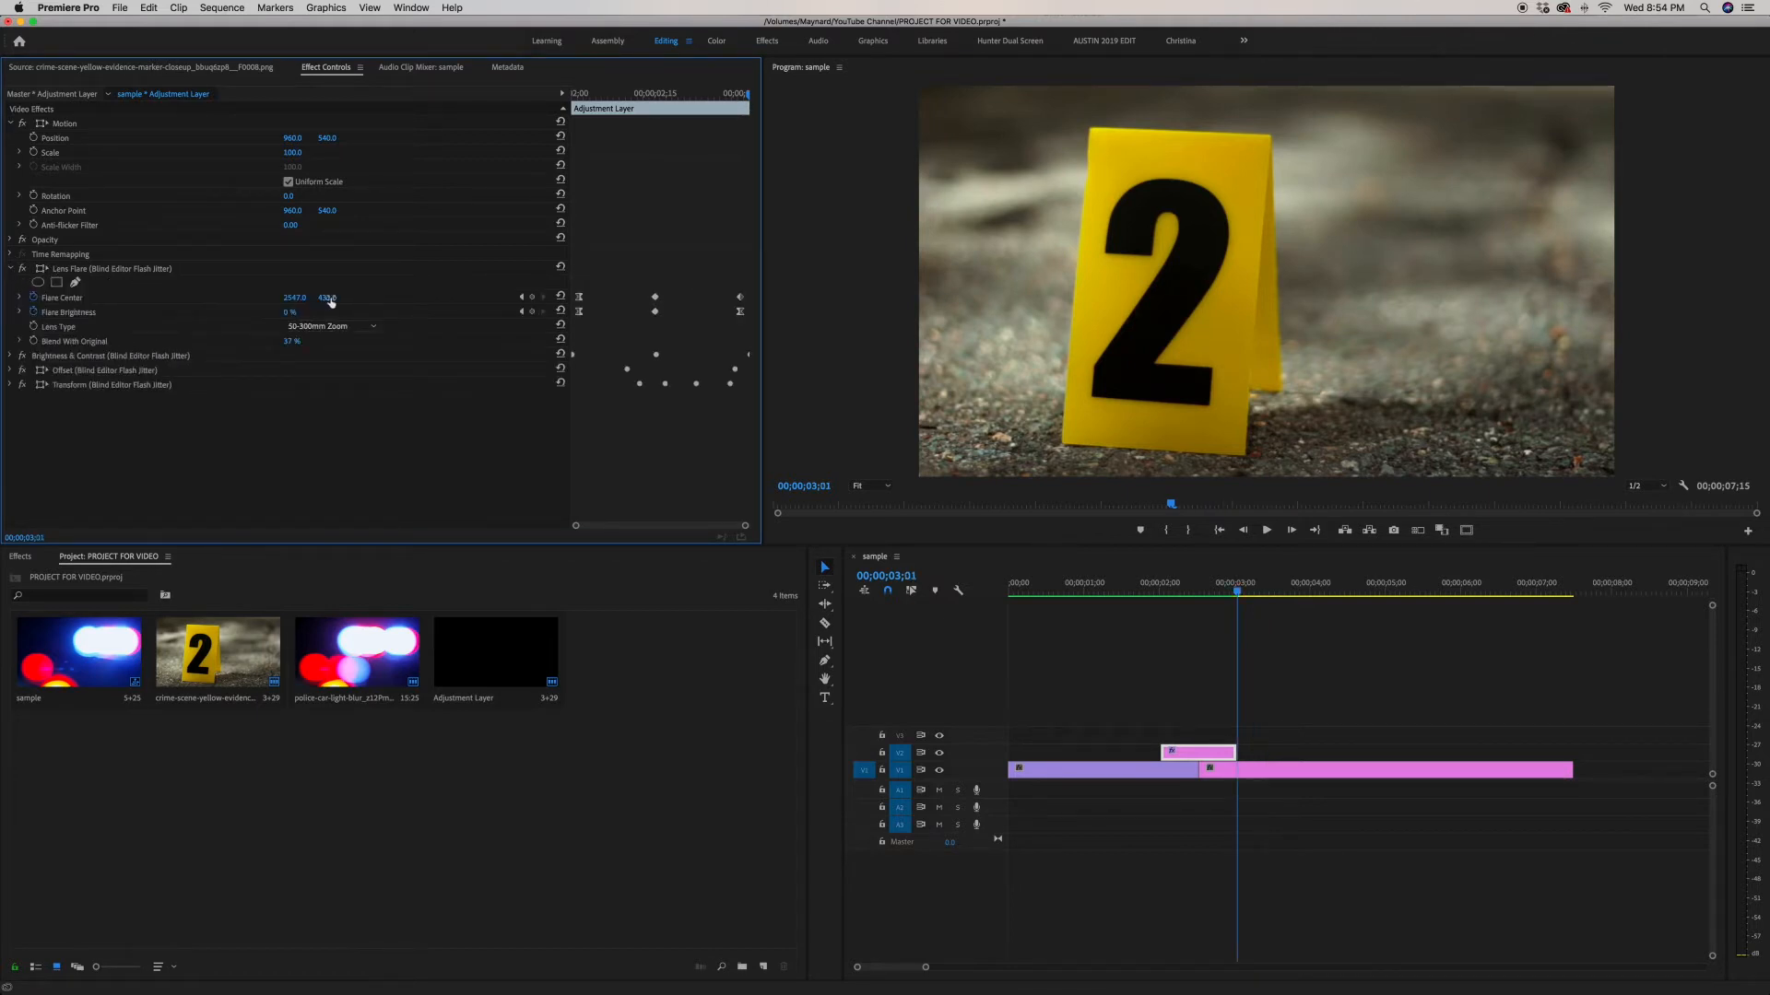
key("j")
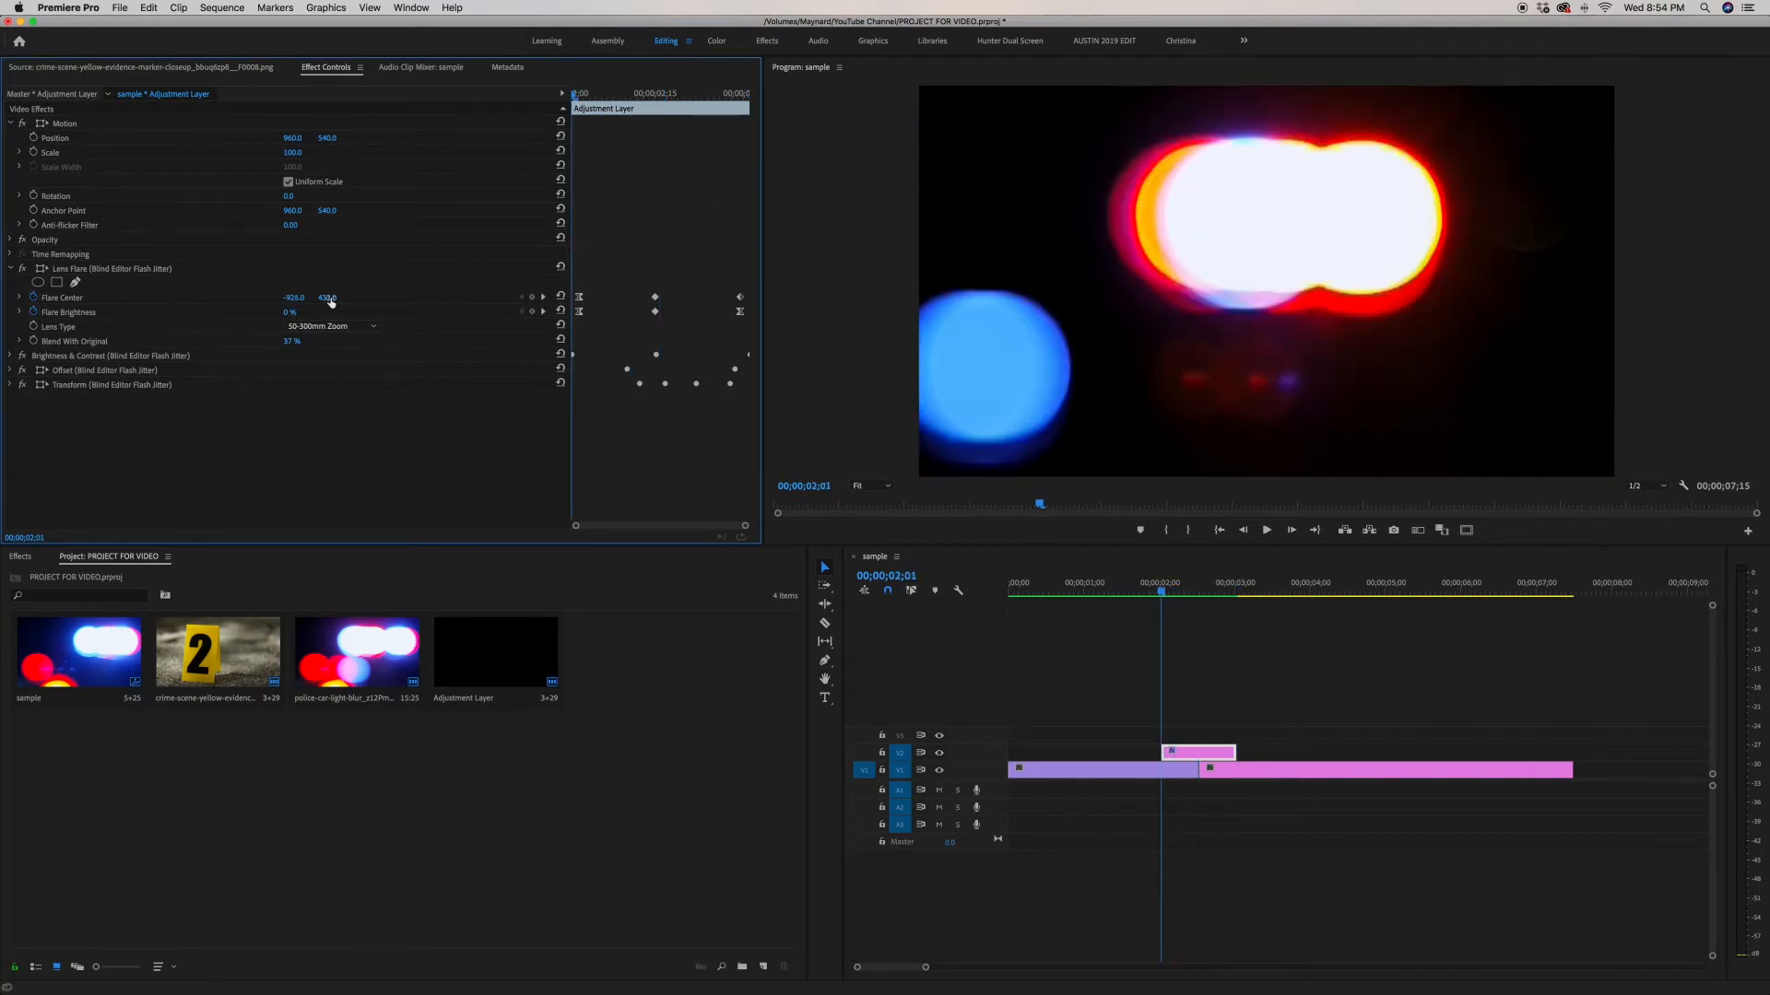
key("Right")
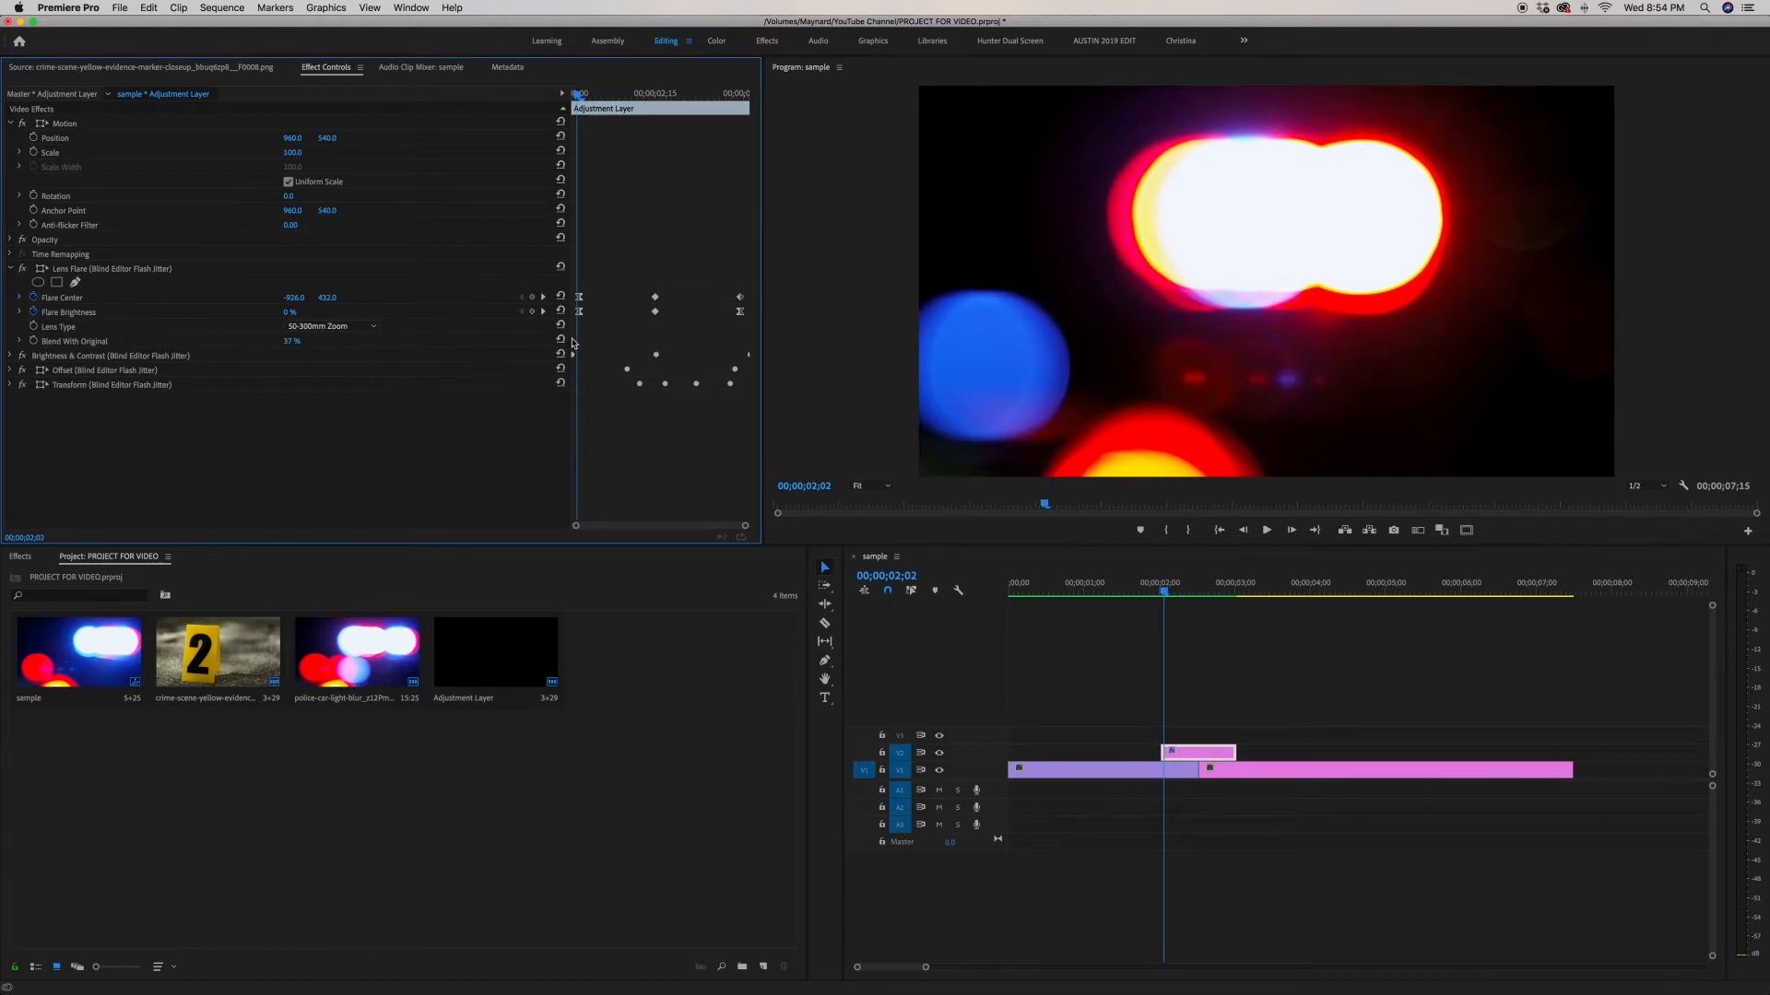
key("l")
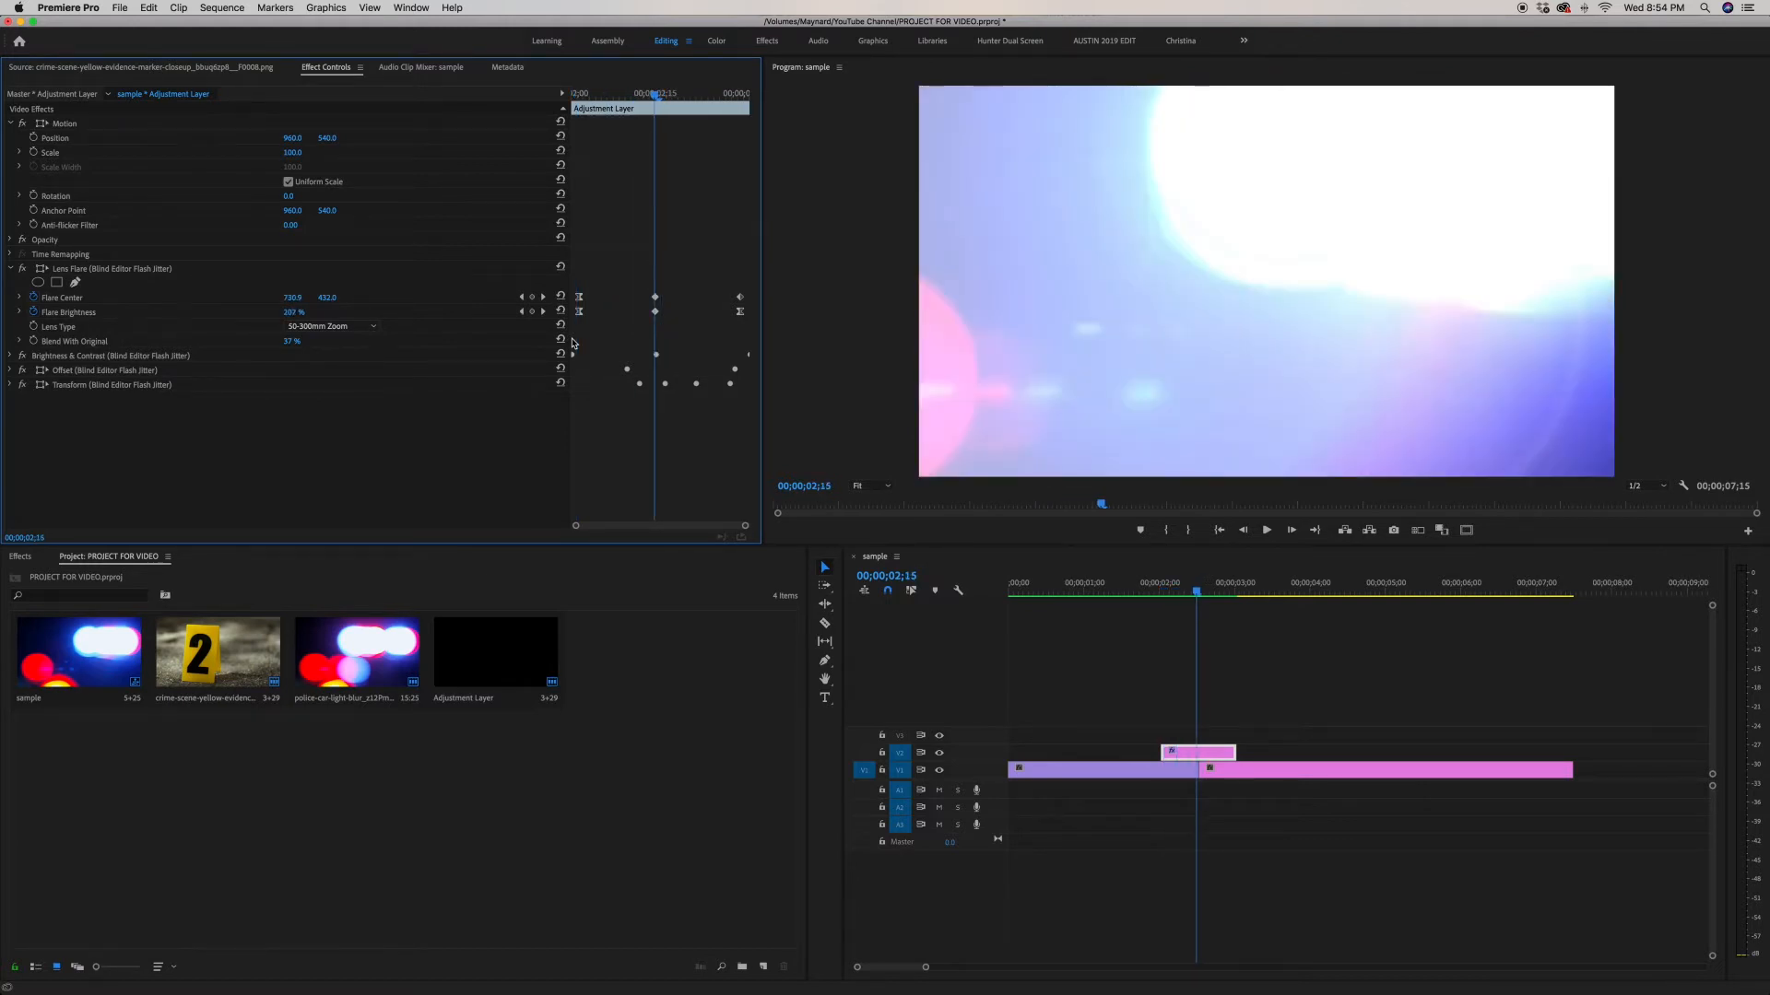
left_click_drag(631, 286, 674, 318)
left_click(705, 286)
key("shift+Right")
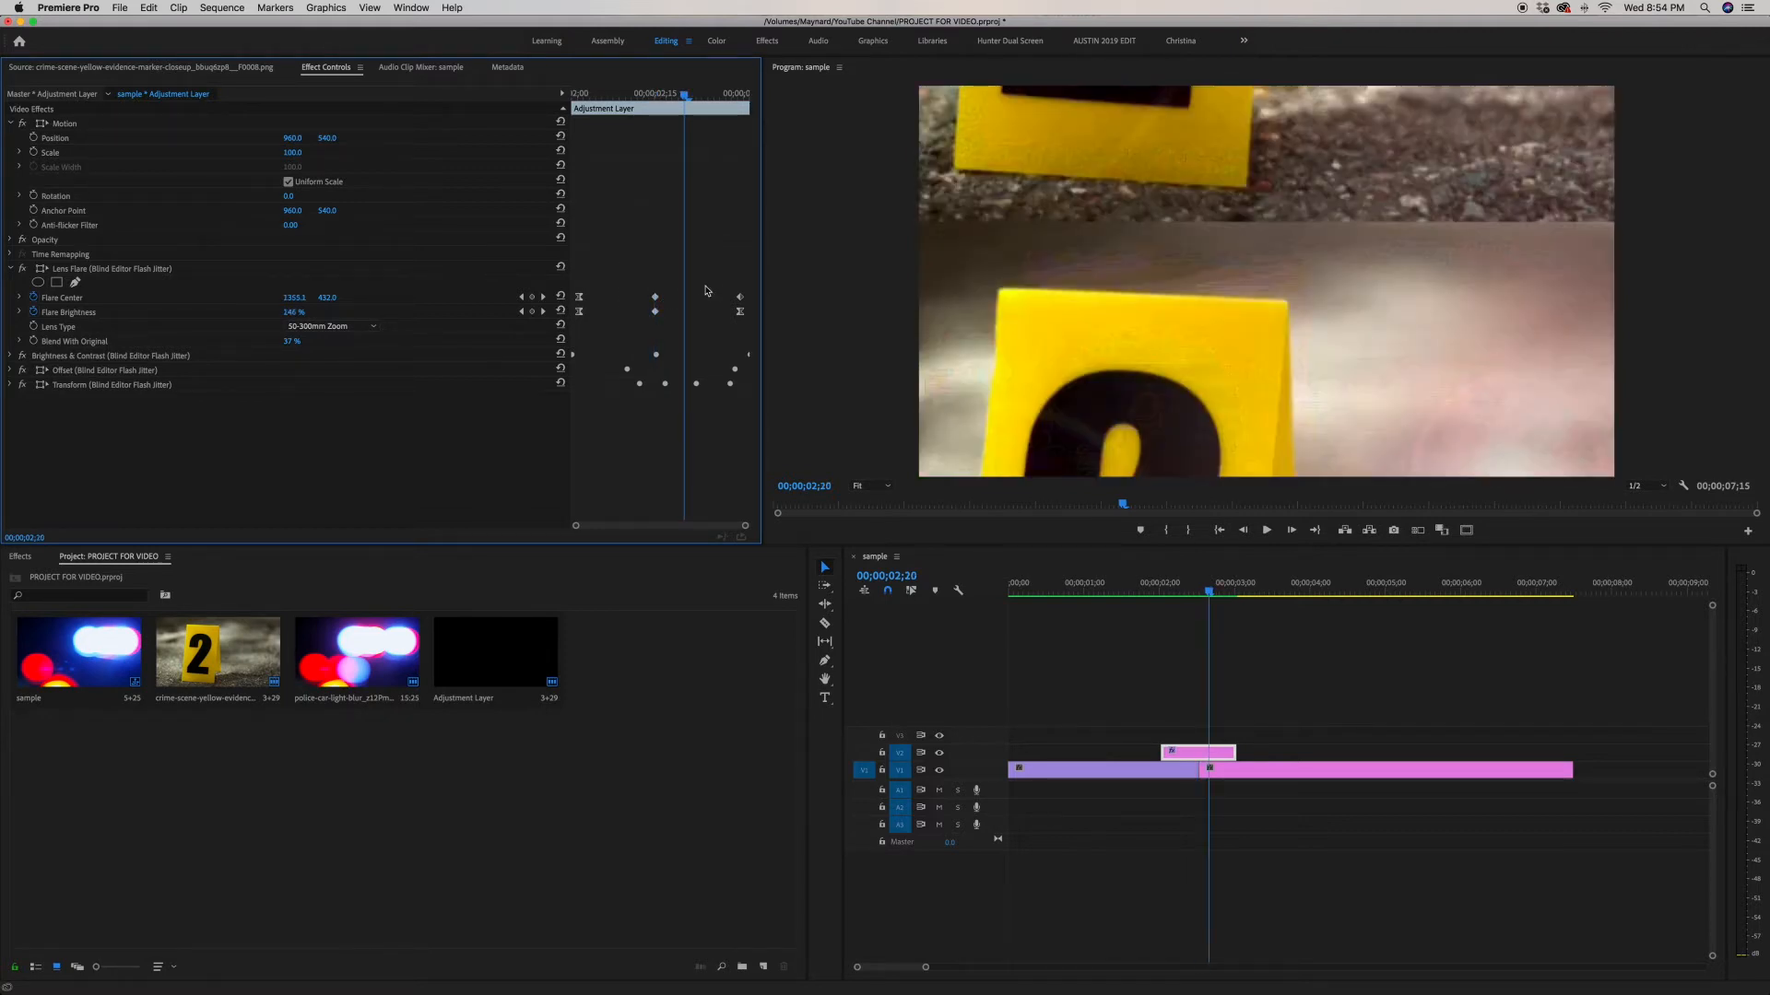
key("shift+Right")
key("Right")
key("Right")
key("Right")
key("Right")
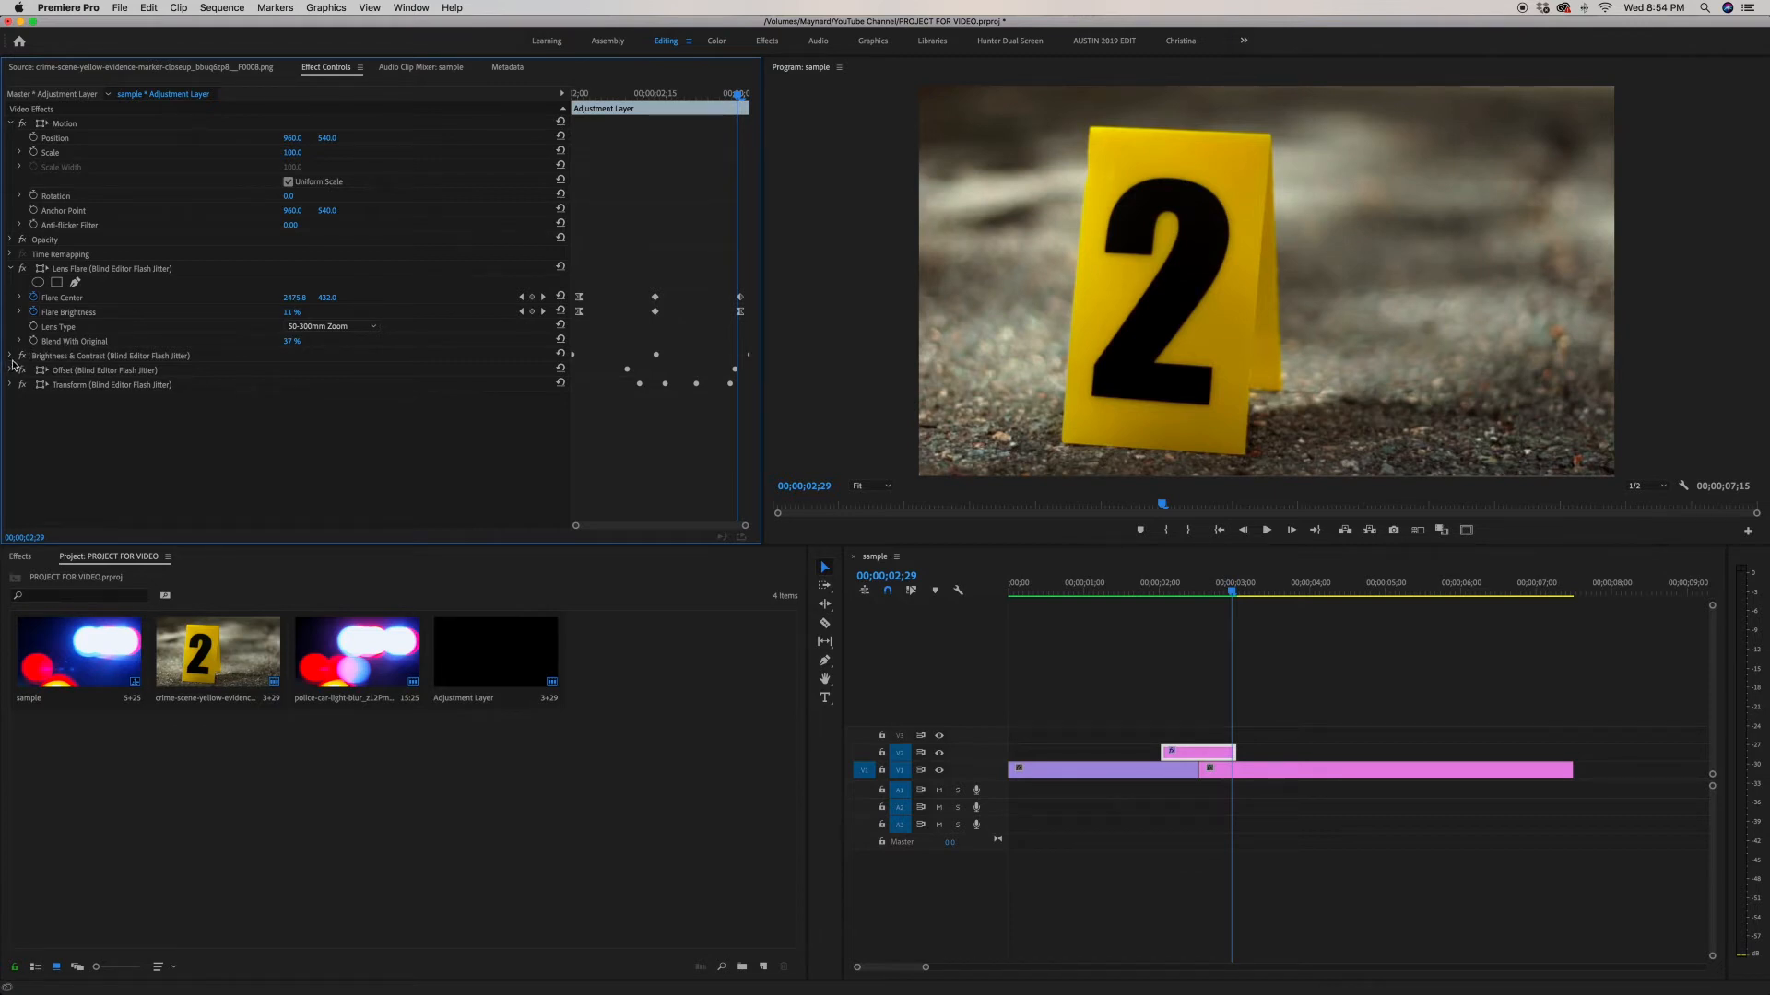
Step: Expand the Brightness & Contrast effect and step through its Brightness and Contrast keyframes
left_click(10, 357)
key("shift+Left")
key("shift+Left")
key("shift+Left")
key("shift+Left")
key("shift+Left")
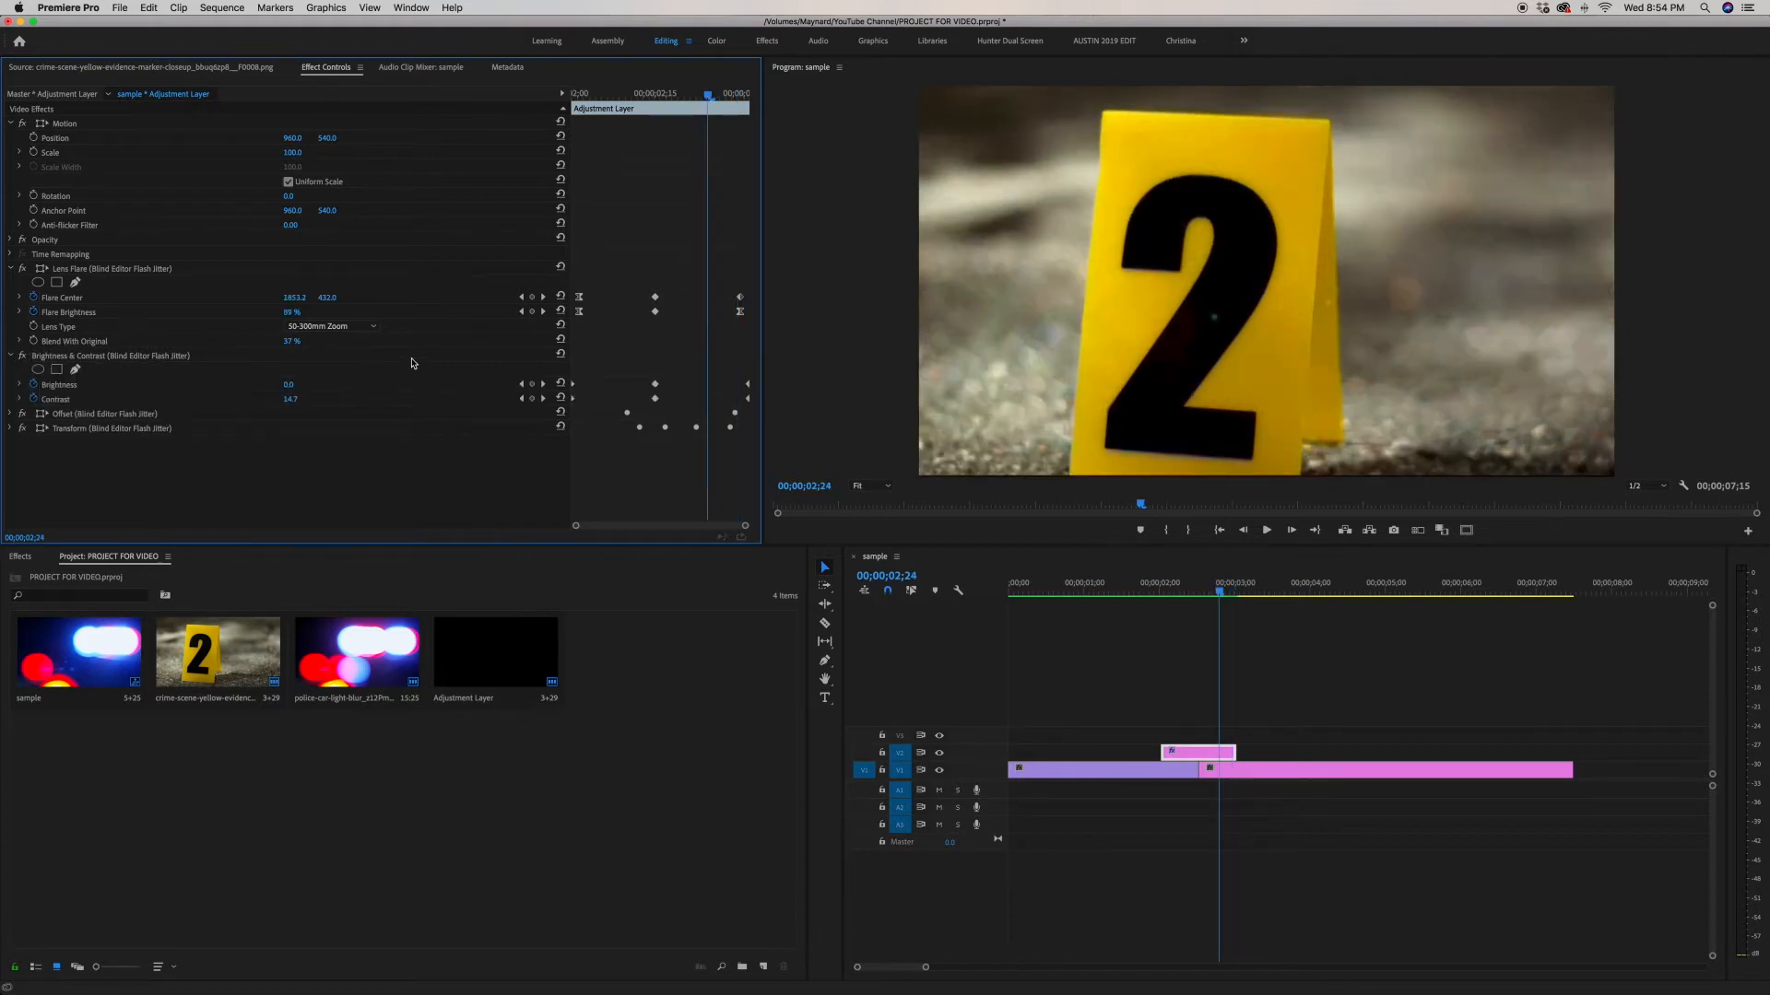
key("Left")
key("Left")
key("Left")
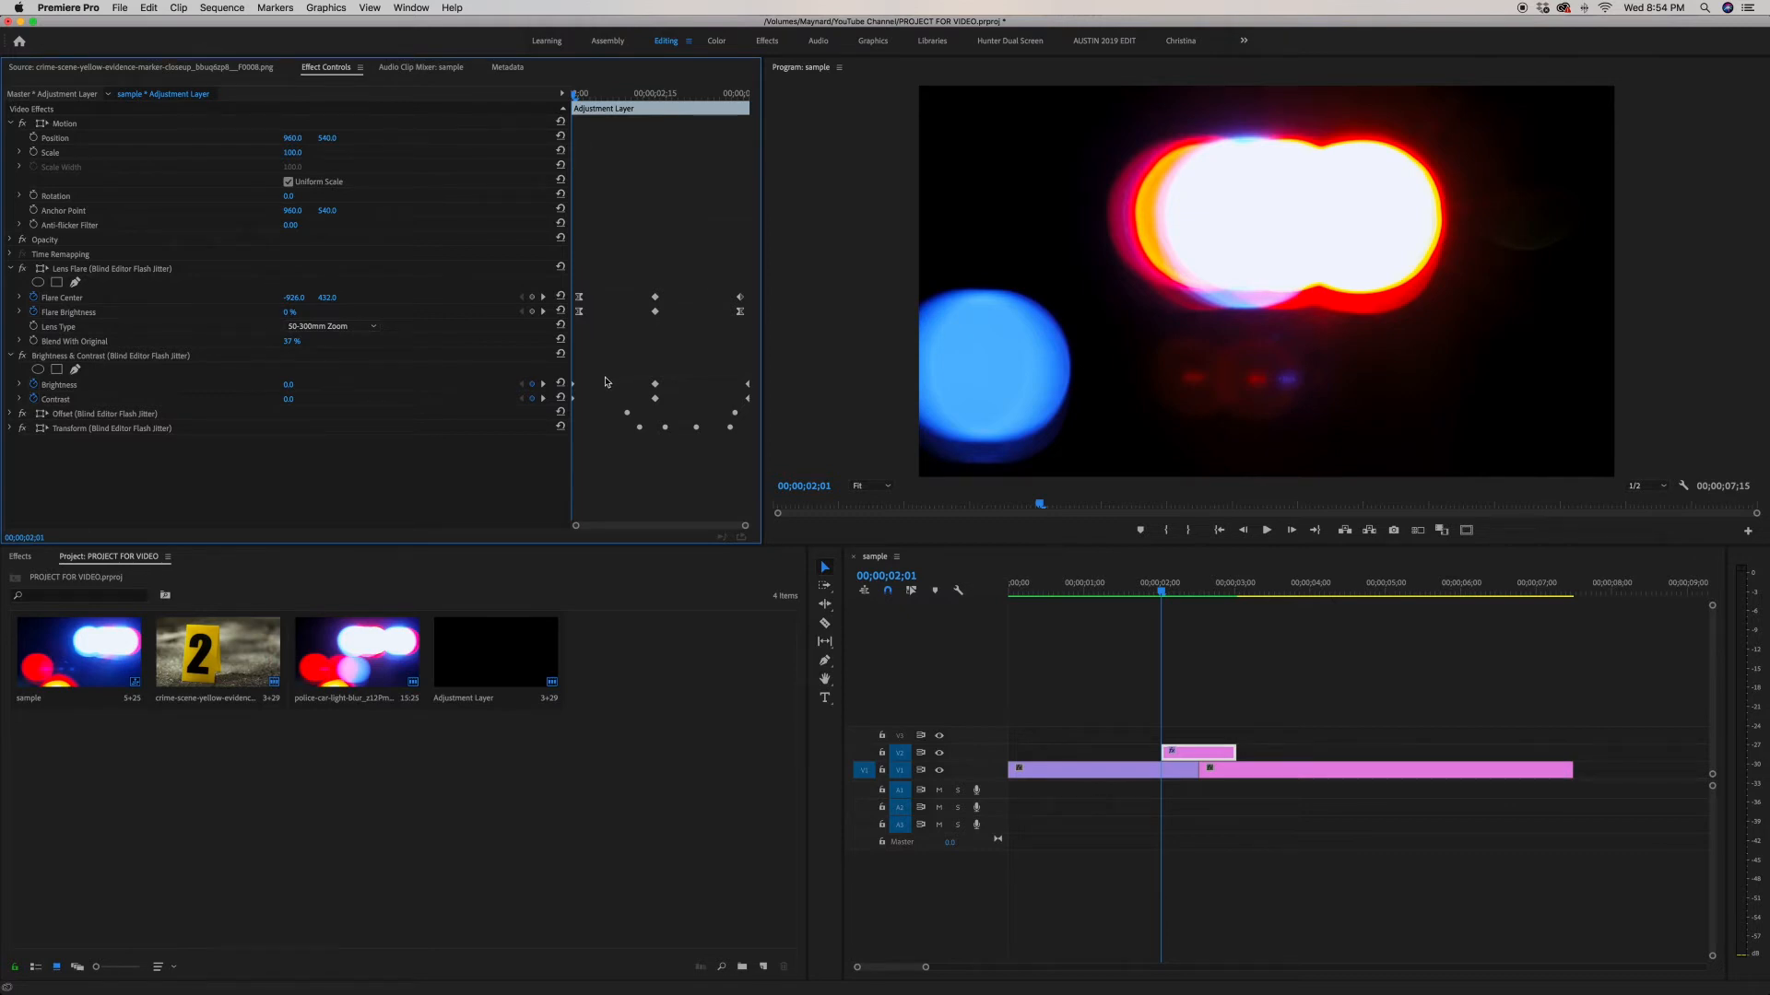
key("Right")
key("Right")
key("Right")
key("Right")
key("Right")
key("Right")
key("Right")
key("Right")
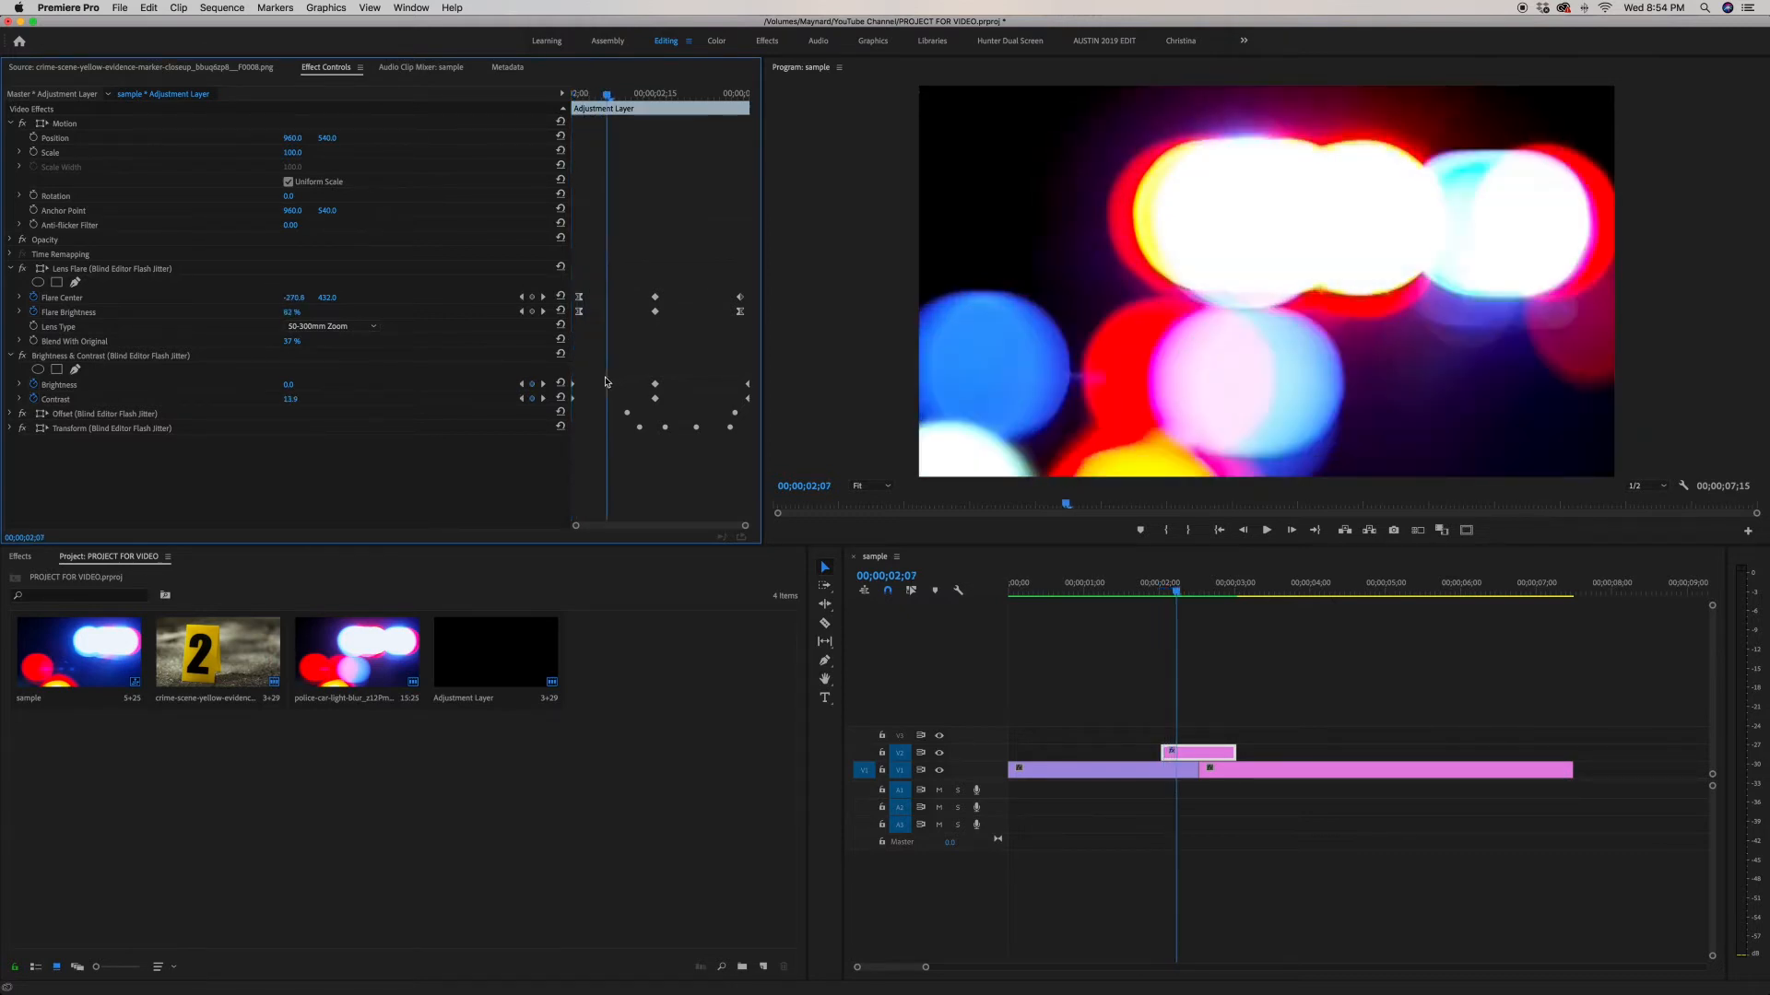
key("Right")
key("Right")
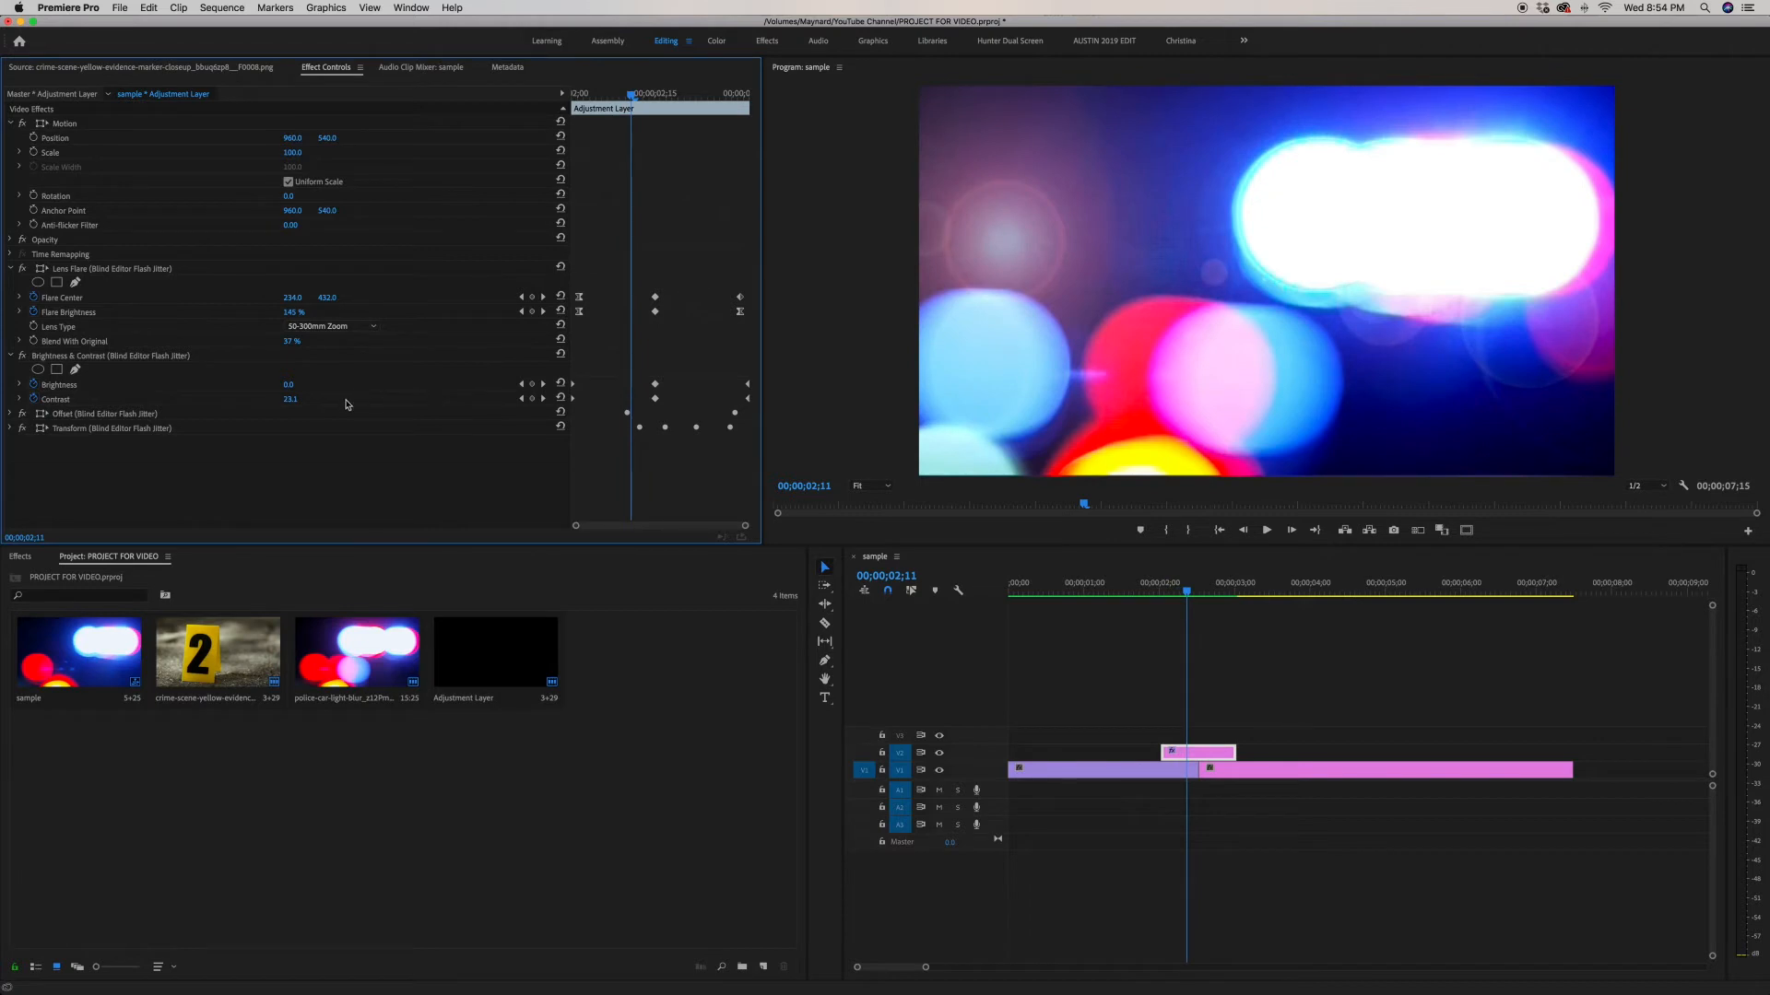
key("Right")
key("Right")
key("Right")
key("Right")
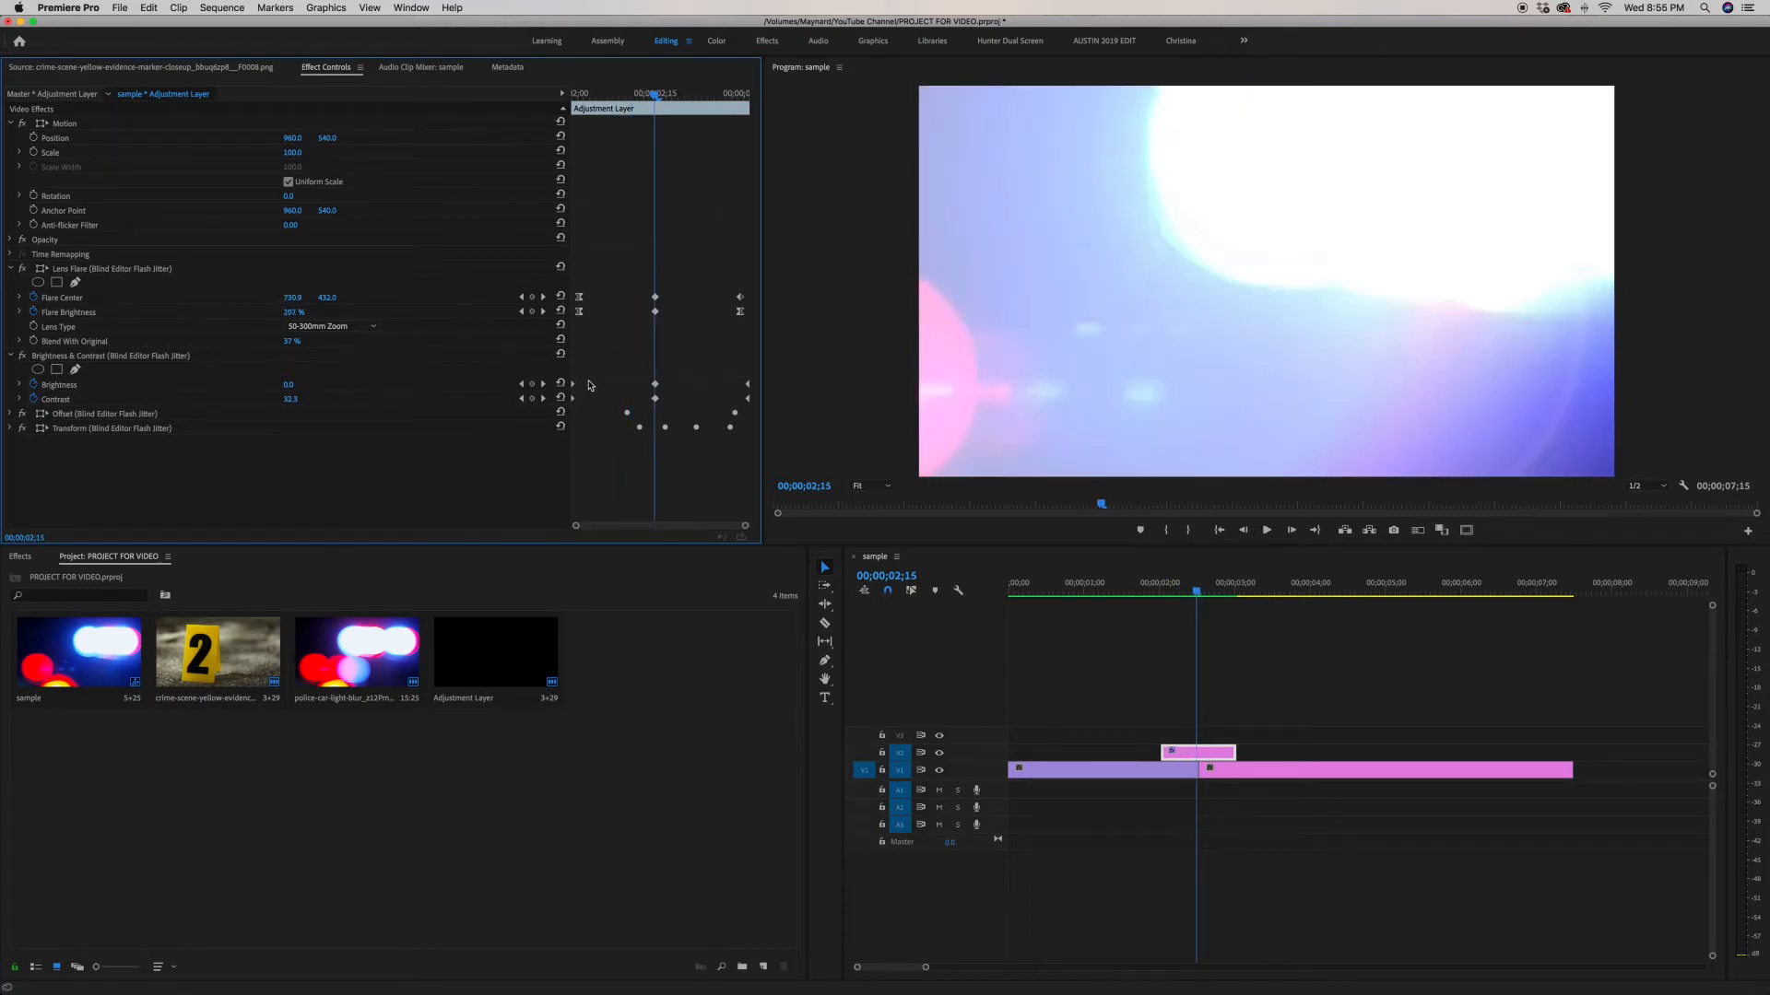
Step: Delete the Brightness & Contrast keyframes from the middle to the end of the transition and review the result
left_click_drag(610, 369, 758, 386)
key("Delete")
key("Delete")
key("Right")
key("Right")
key("Right")
key("Right")
key("Right")
key("Right")
key("Right")
key("Right")
key("Right")
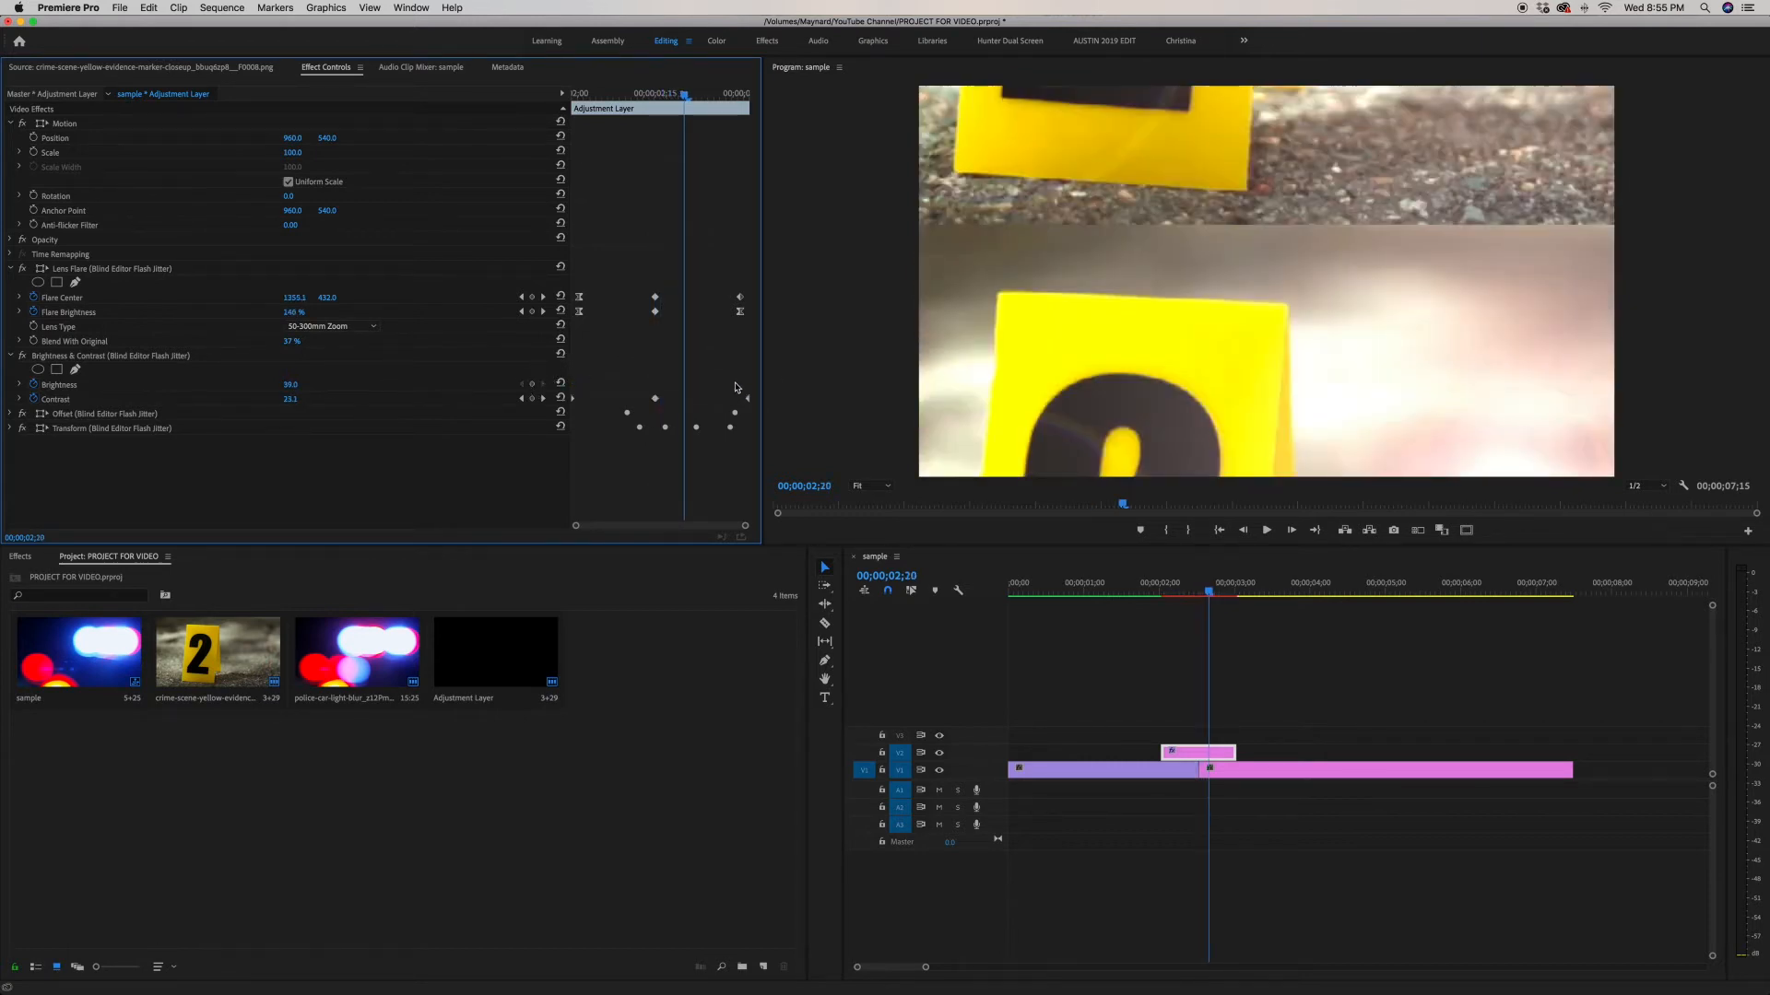
key("Right")
key("Right")
key("Right")
key("Right")
key("Right")
key("Right")
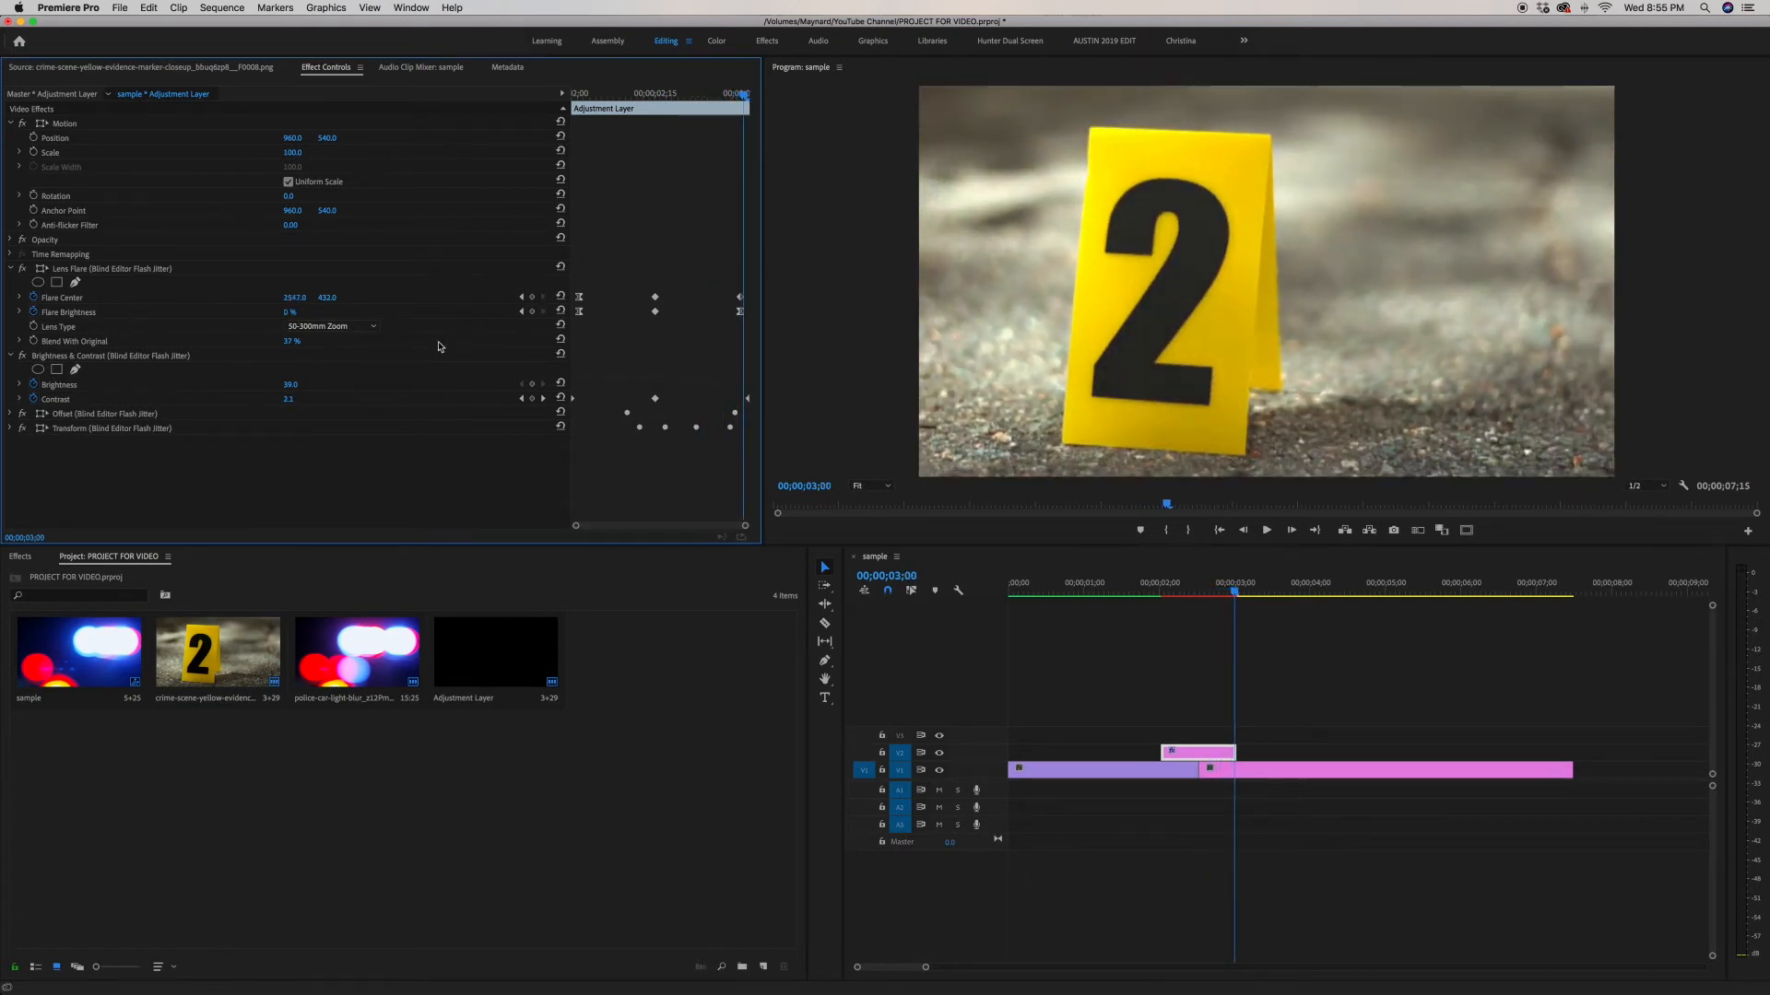
Step: Collapse Brightness & Contrast and Lens Flare, expand Offset, and step through its animation
left_click(11, 357)
left_click(12, 269)
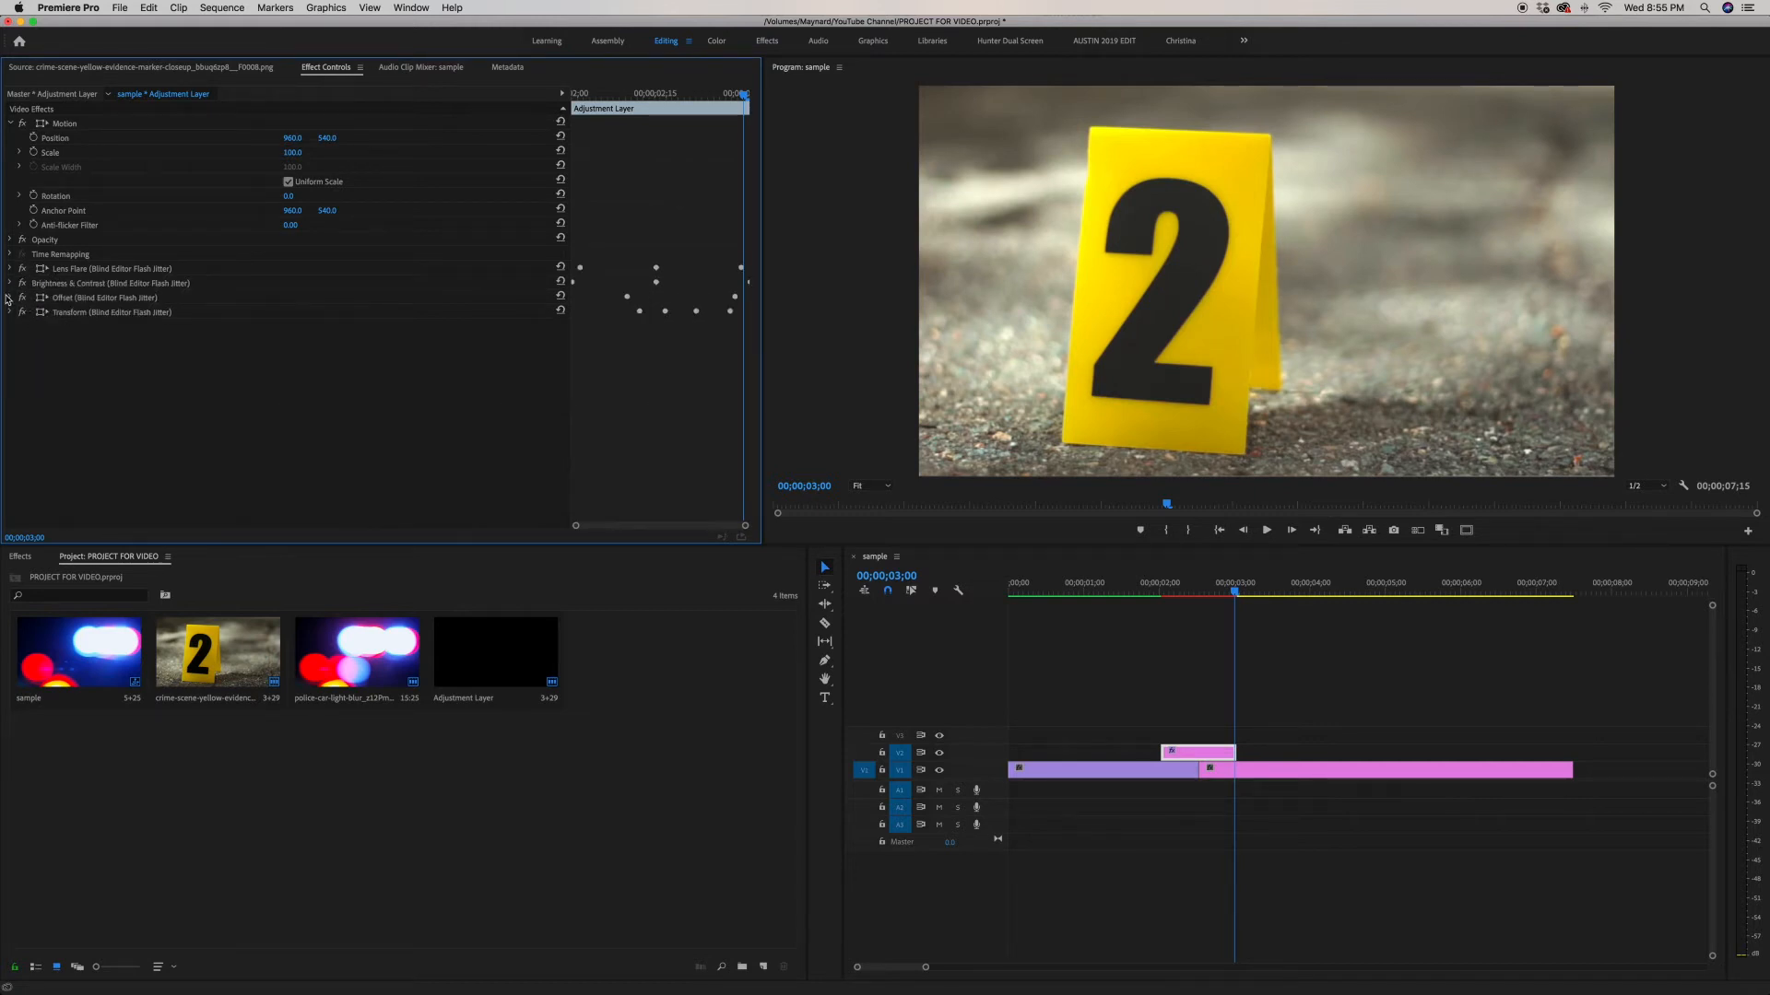
left_click(9, 298)
key("j")
key("Right")
key("Right")
key("Right")
key("Right")
key("Right")
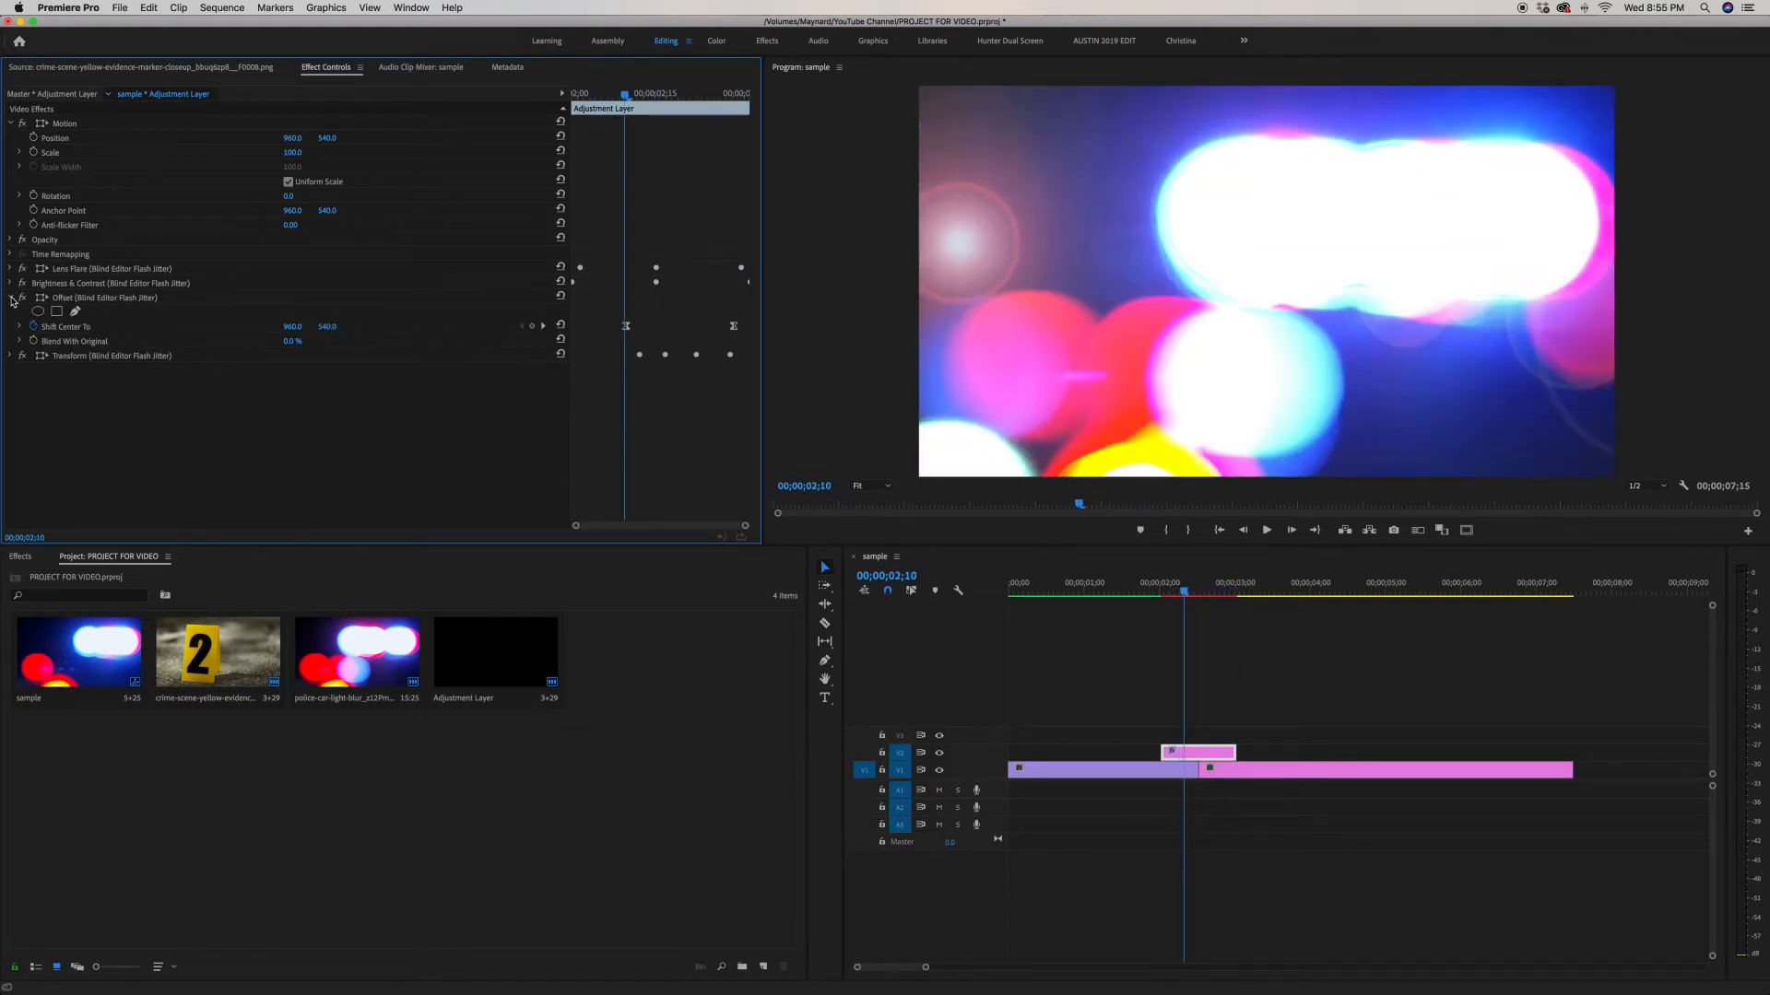
key("Right")
key("Right")
key("Right")
key("Right")
key("Right")
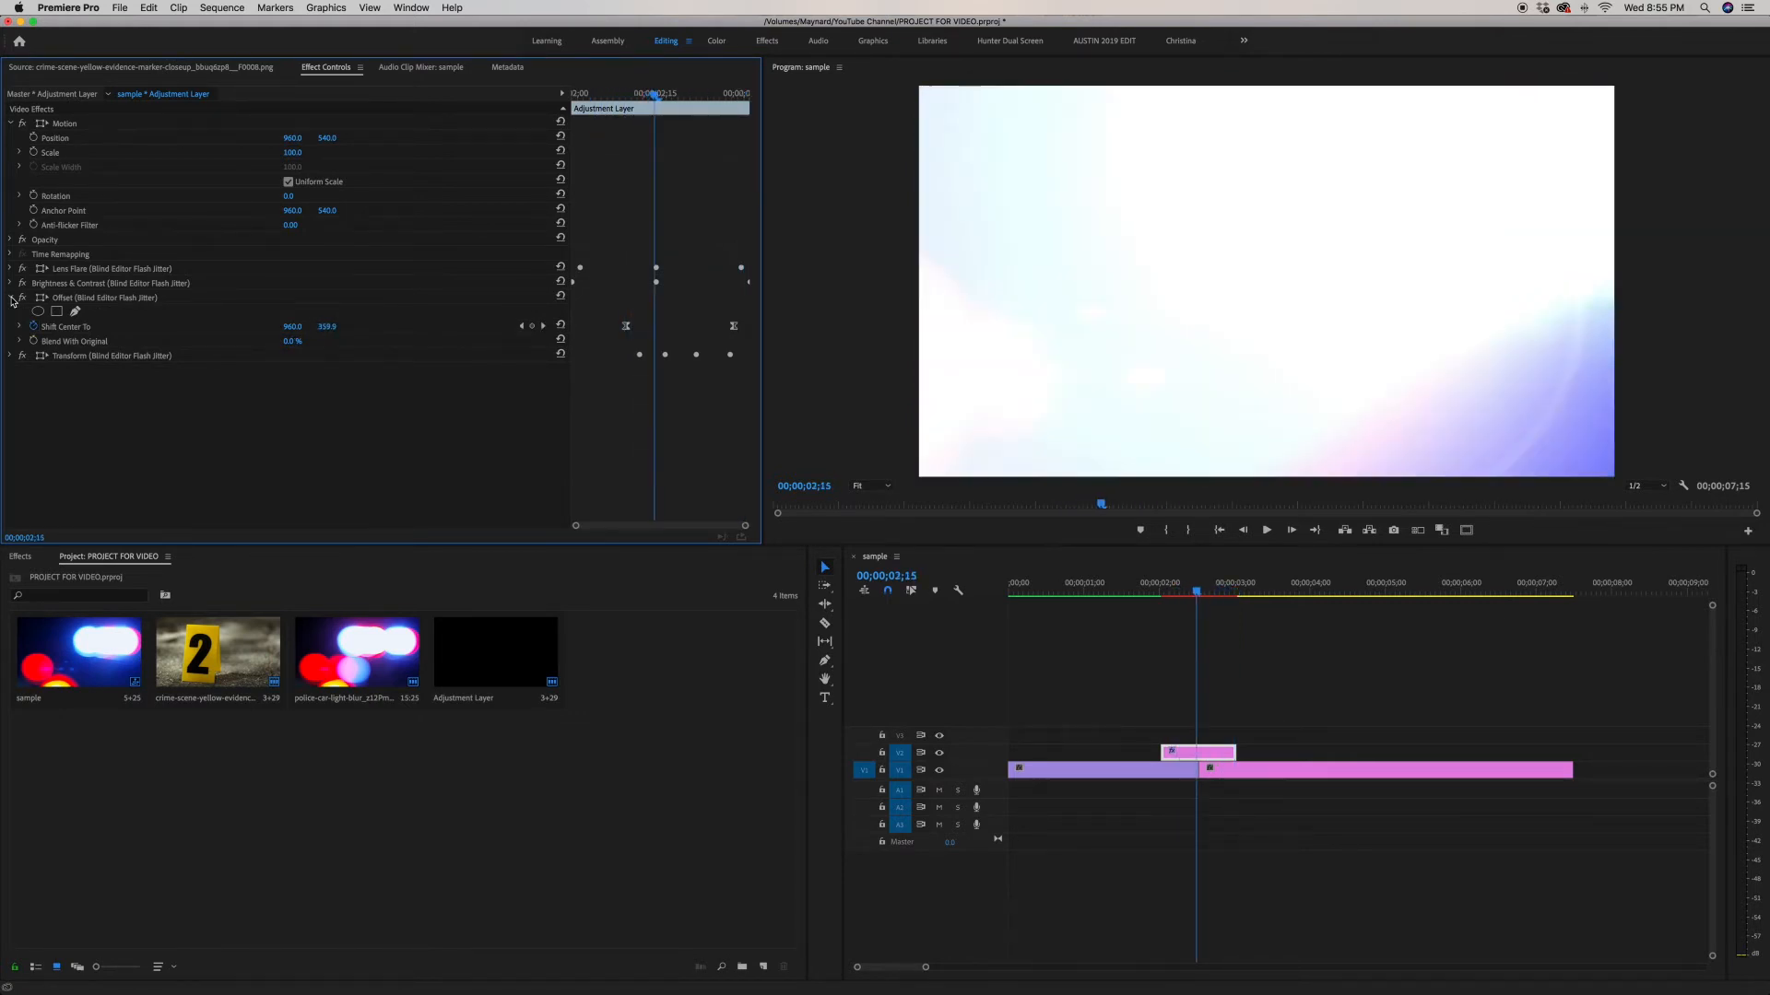
Step: Step frame by frame back and forth through the Offset effect's Shift Center To animation across the transition
key("Right")
key("Right")
key("Right")
key("Right")
key("Right")
key("Right")
key("Right")
key("Right")
key("Right")
key("Right")
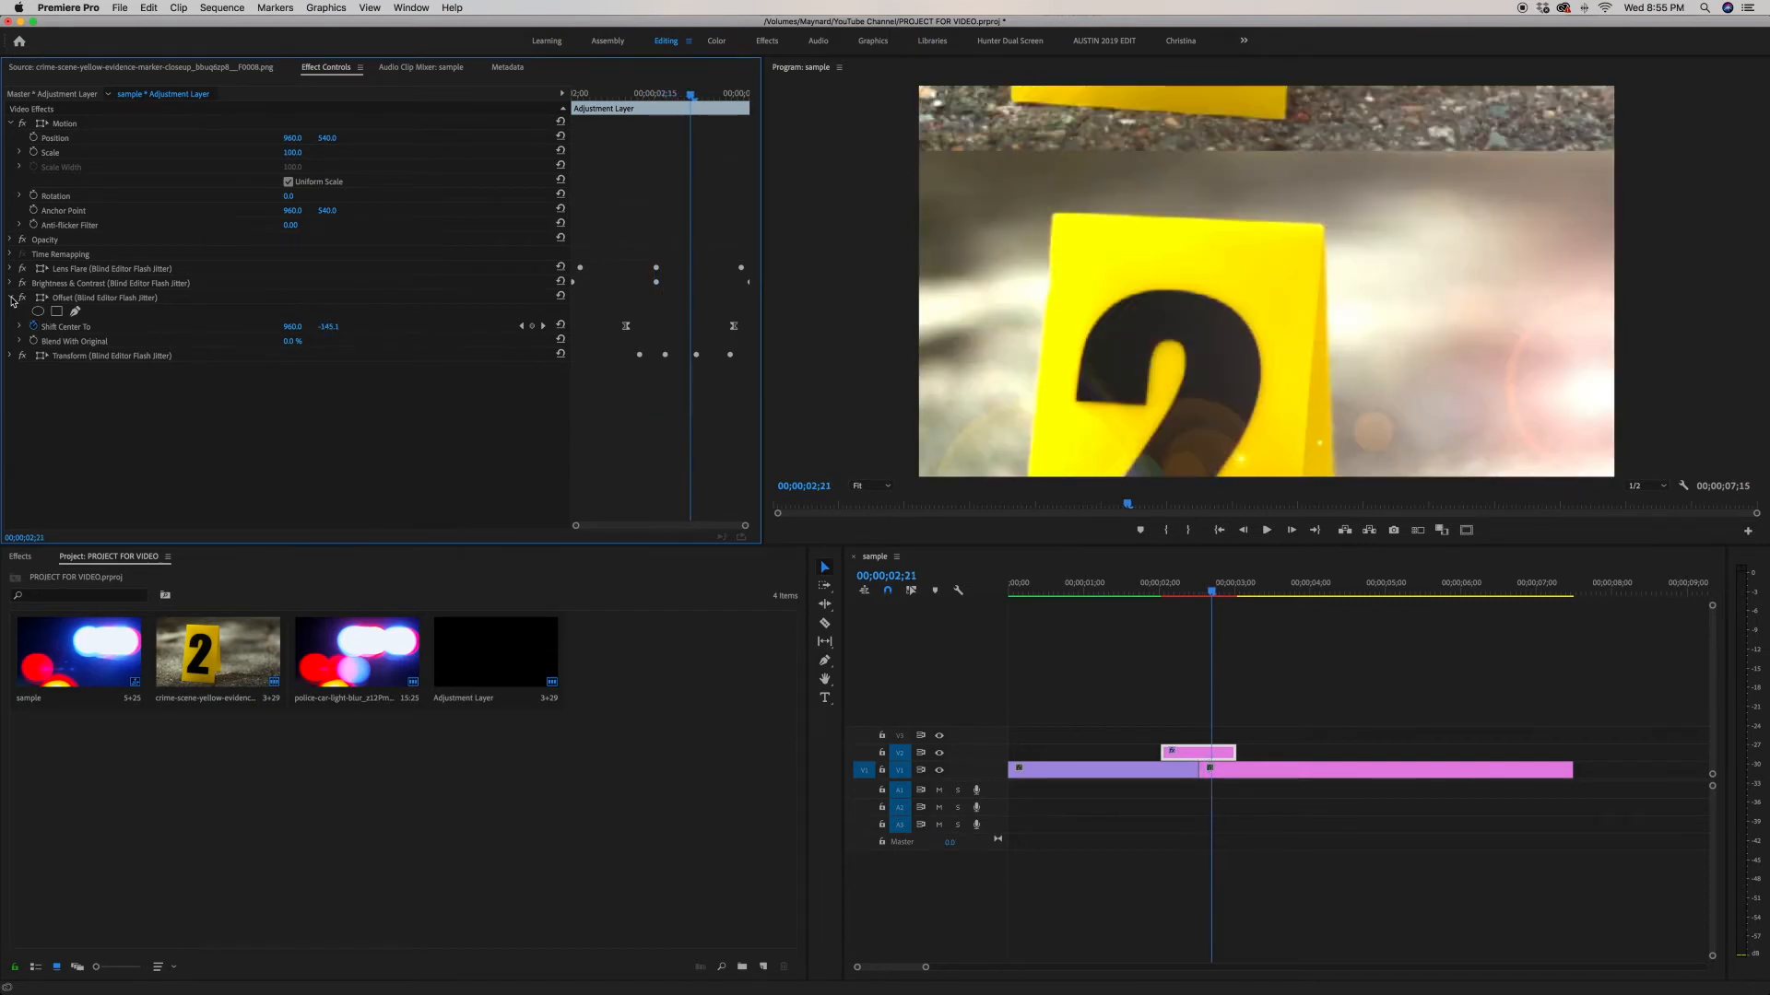
key("Right")
key("Right")
key("Right")
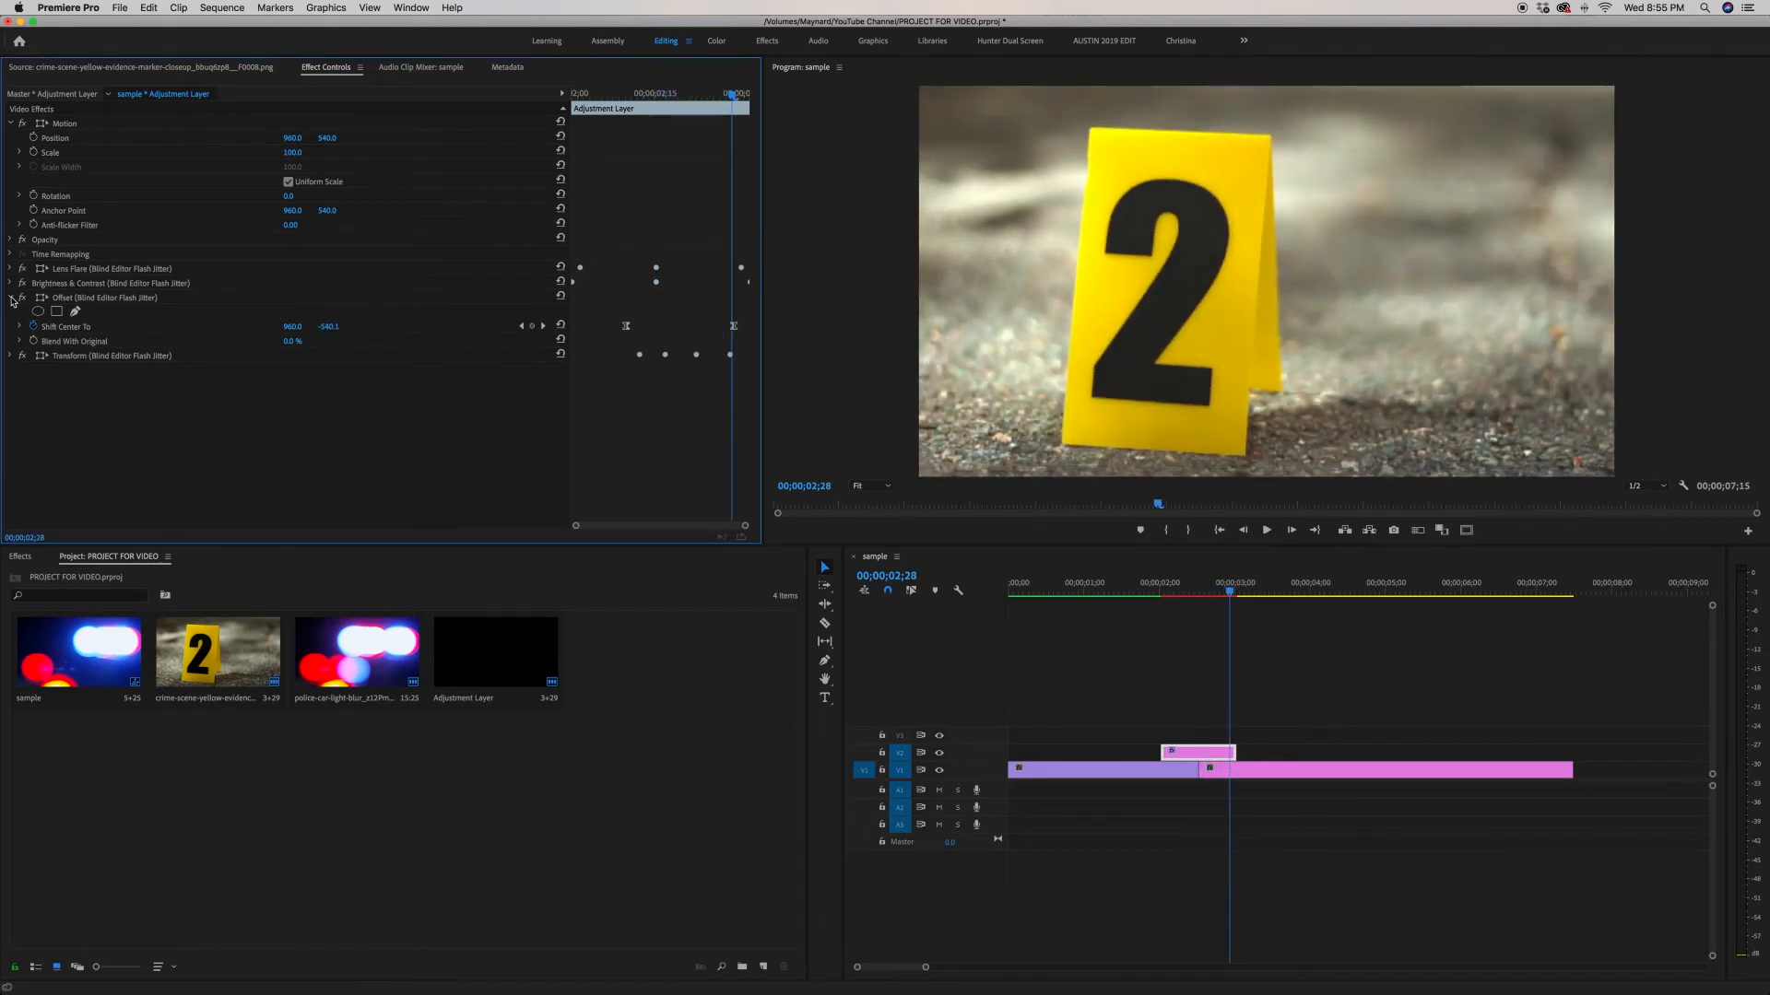
key("Left")
key("Left")
key("Left")
key("Left")
key("Left")
key("Left")
key("Left")
key("Left")
key("Left")
key("Left")
key("Left")
key("Left")
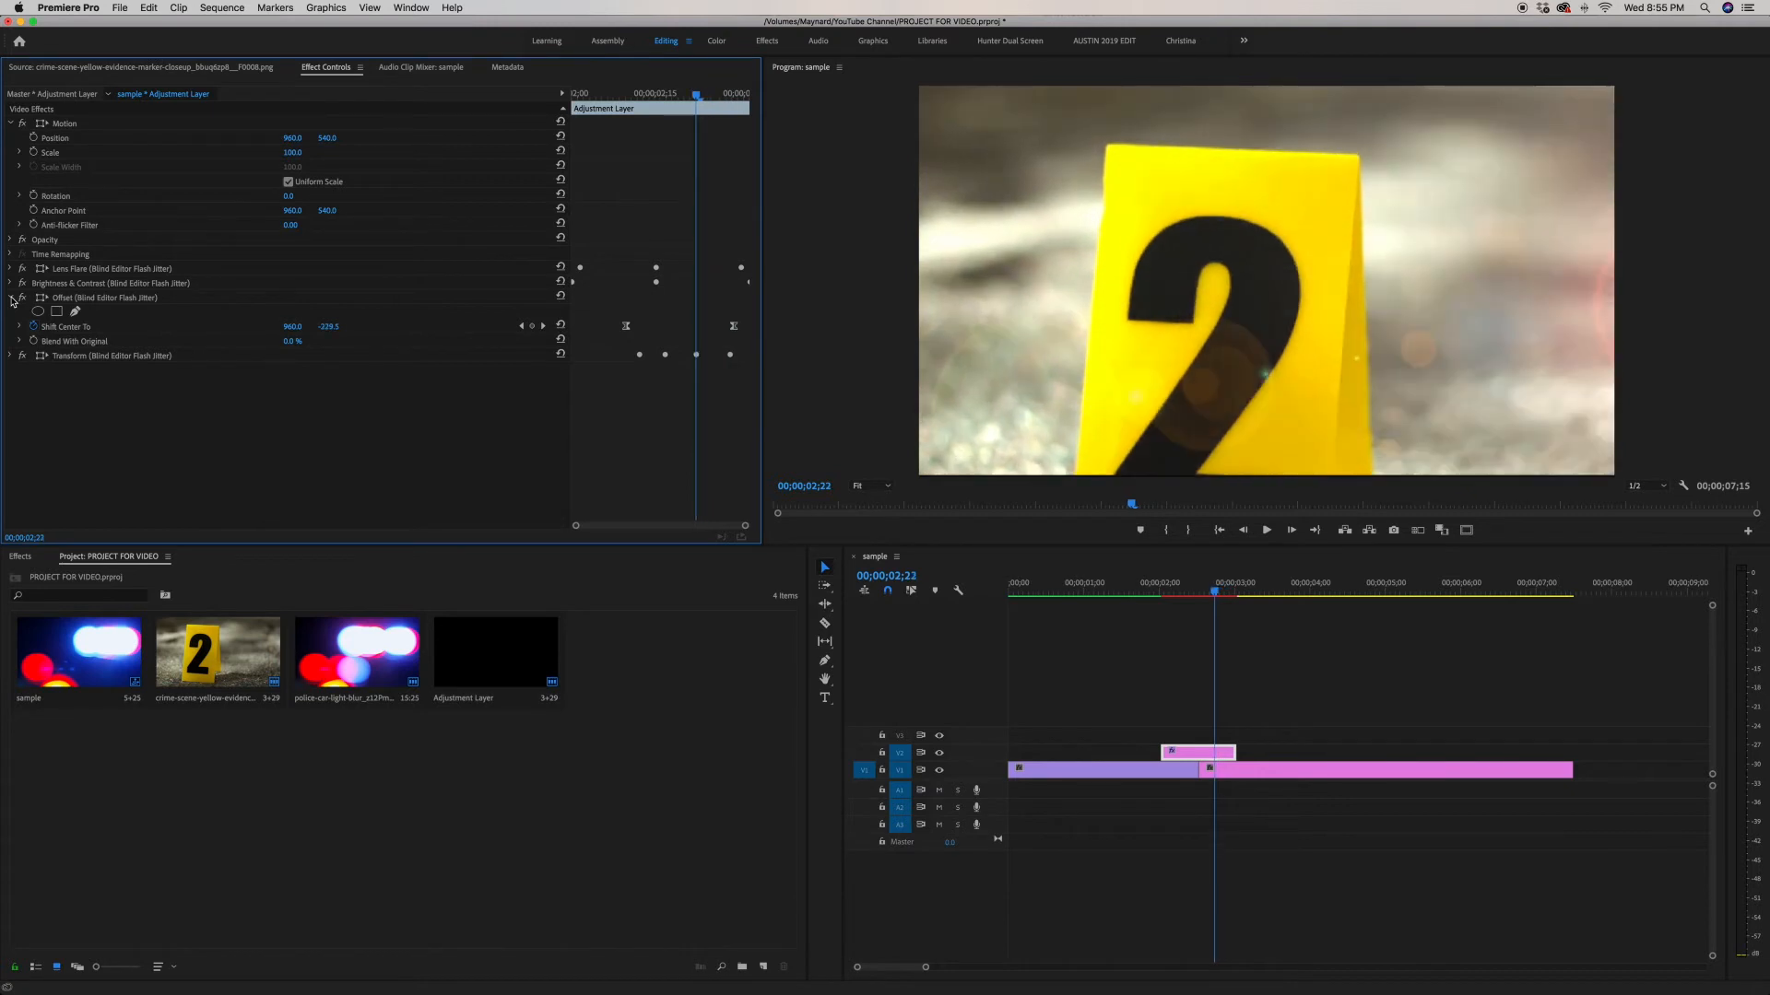
key("Left")
key("Left")
key("Left")
key("Left")
key("Left")
key("Left")
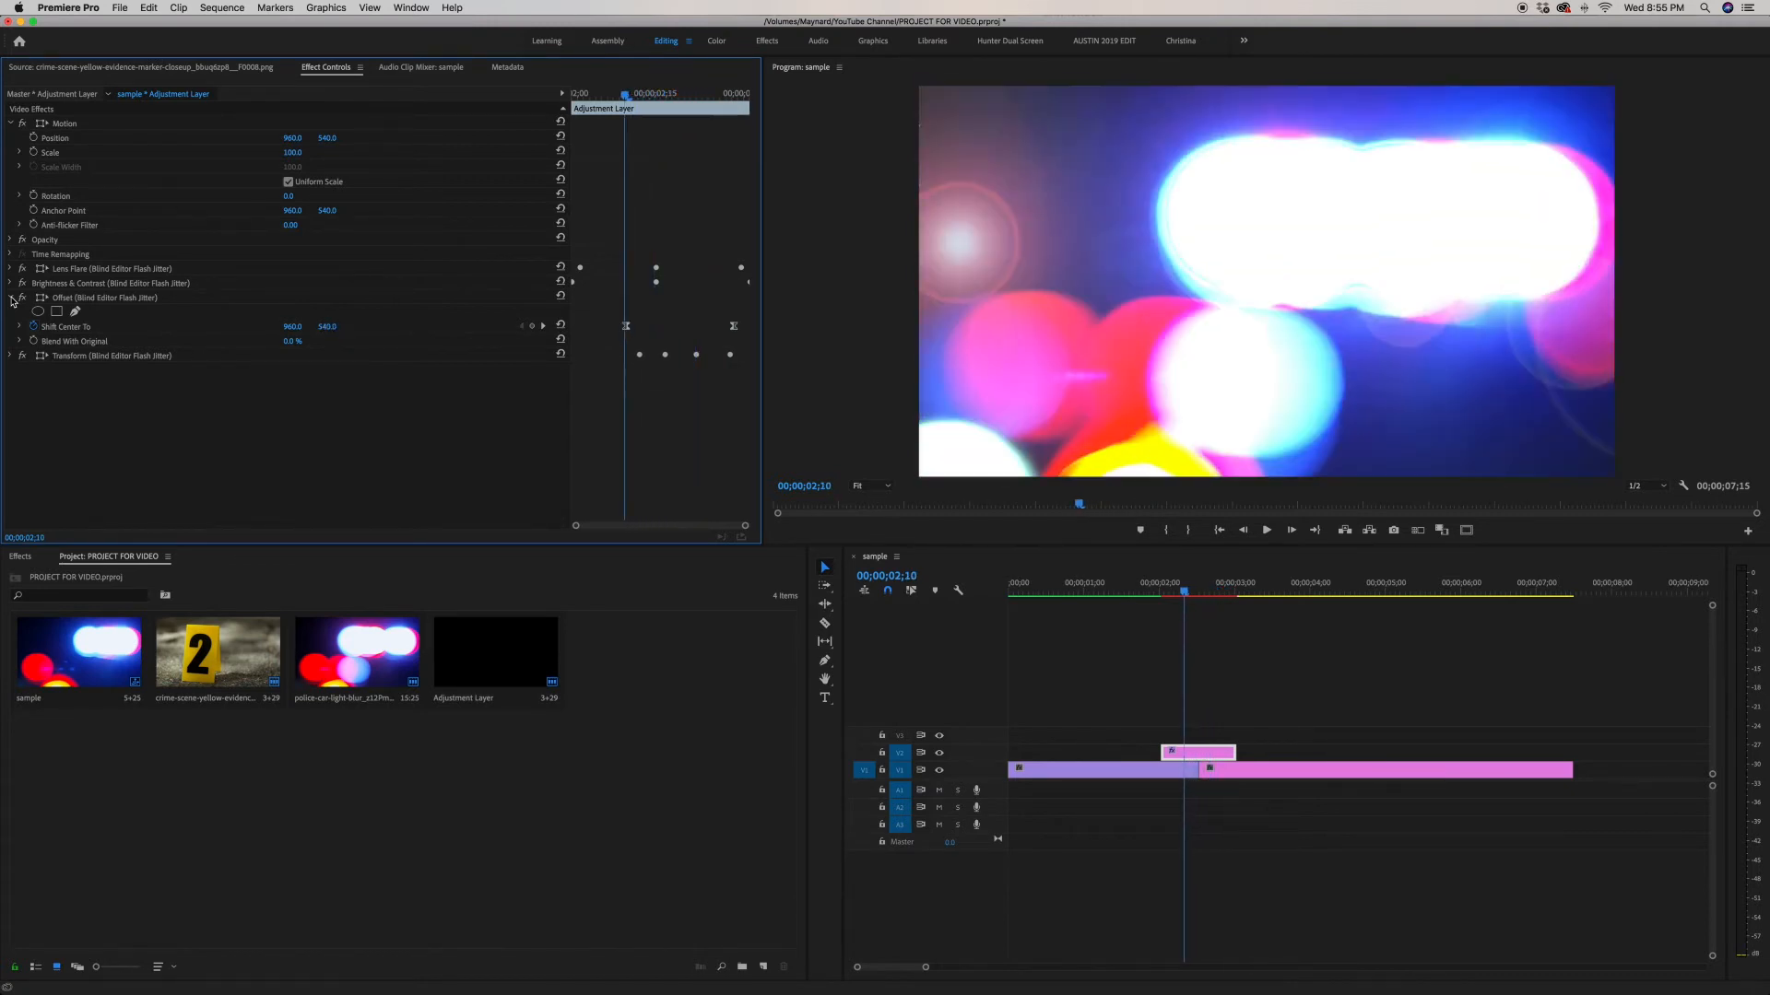
key("Right")
key("Right")
key("Right")
key("Right")
key("Right")
key("Right")
key("Right")
key("Right")
key("Right")
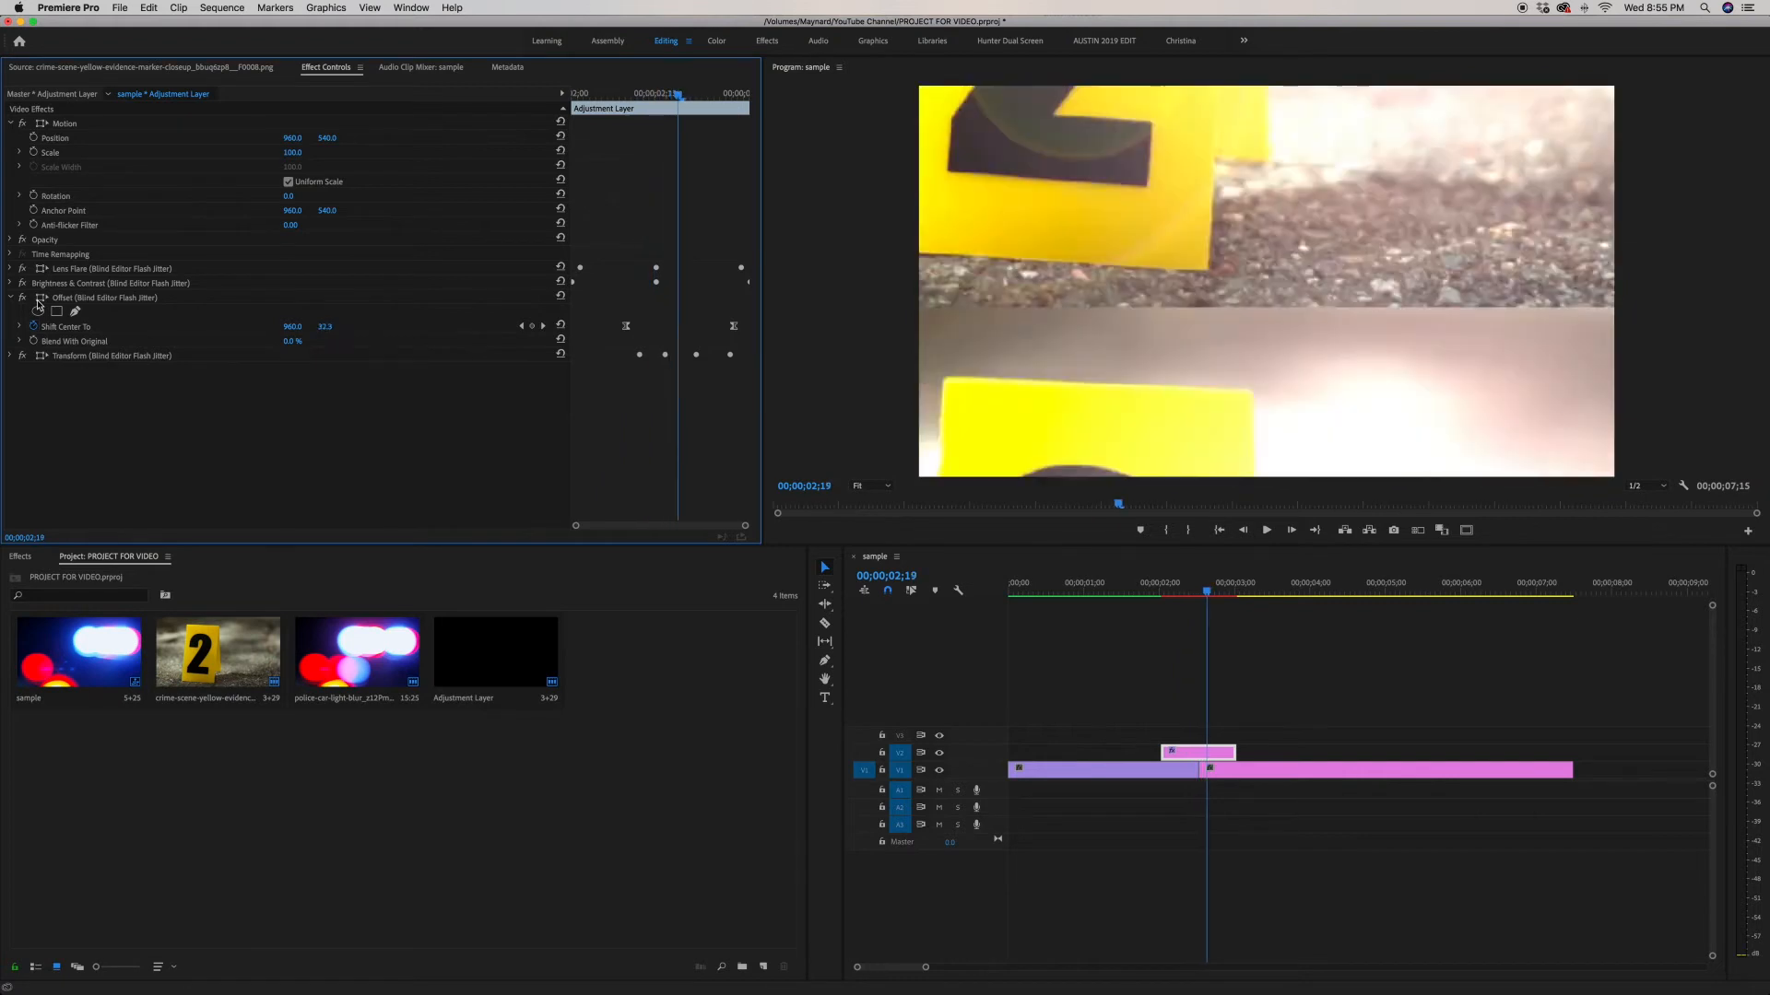
key("Right")
key("Right")
key("Right")
key("Right")
key("Right")
key("Right")
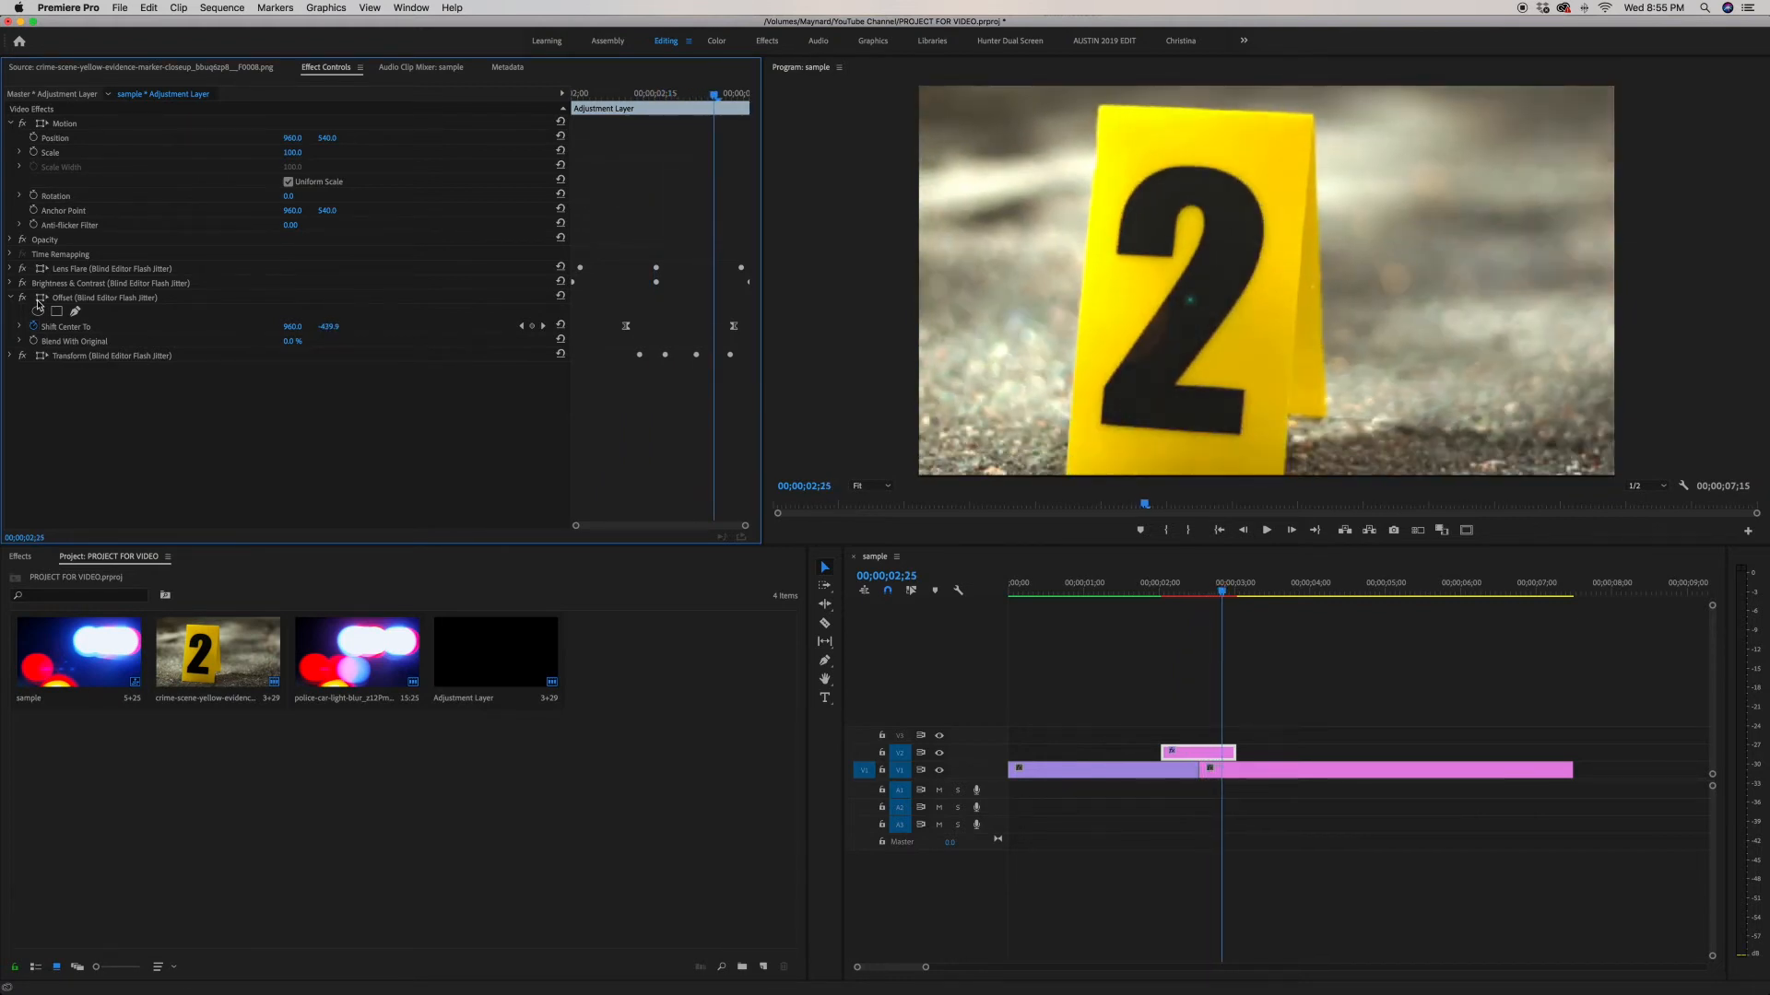
key("Right")
key("Right")
key("Right")
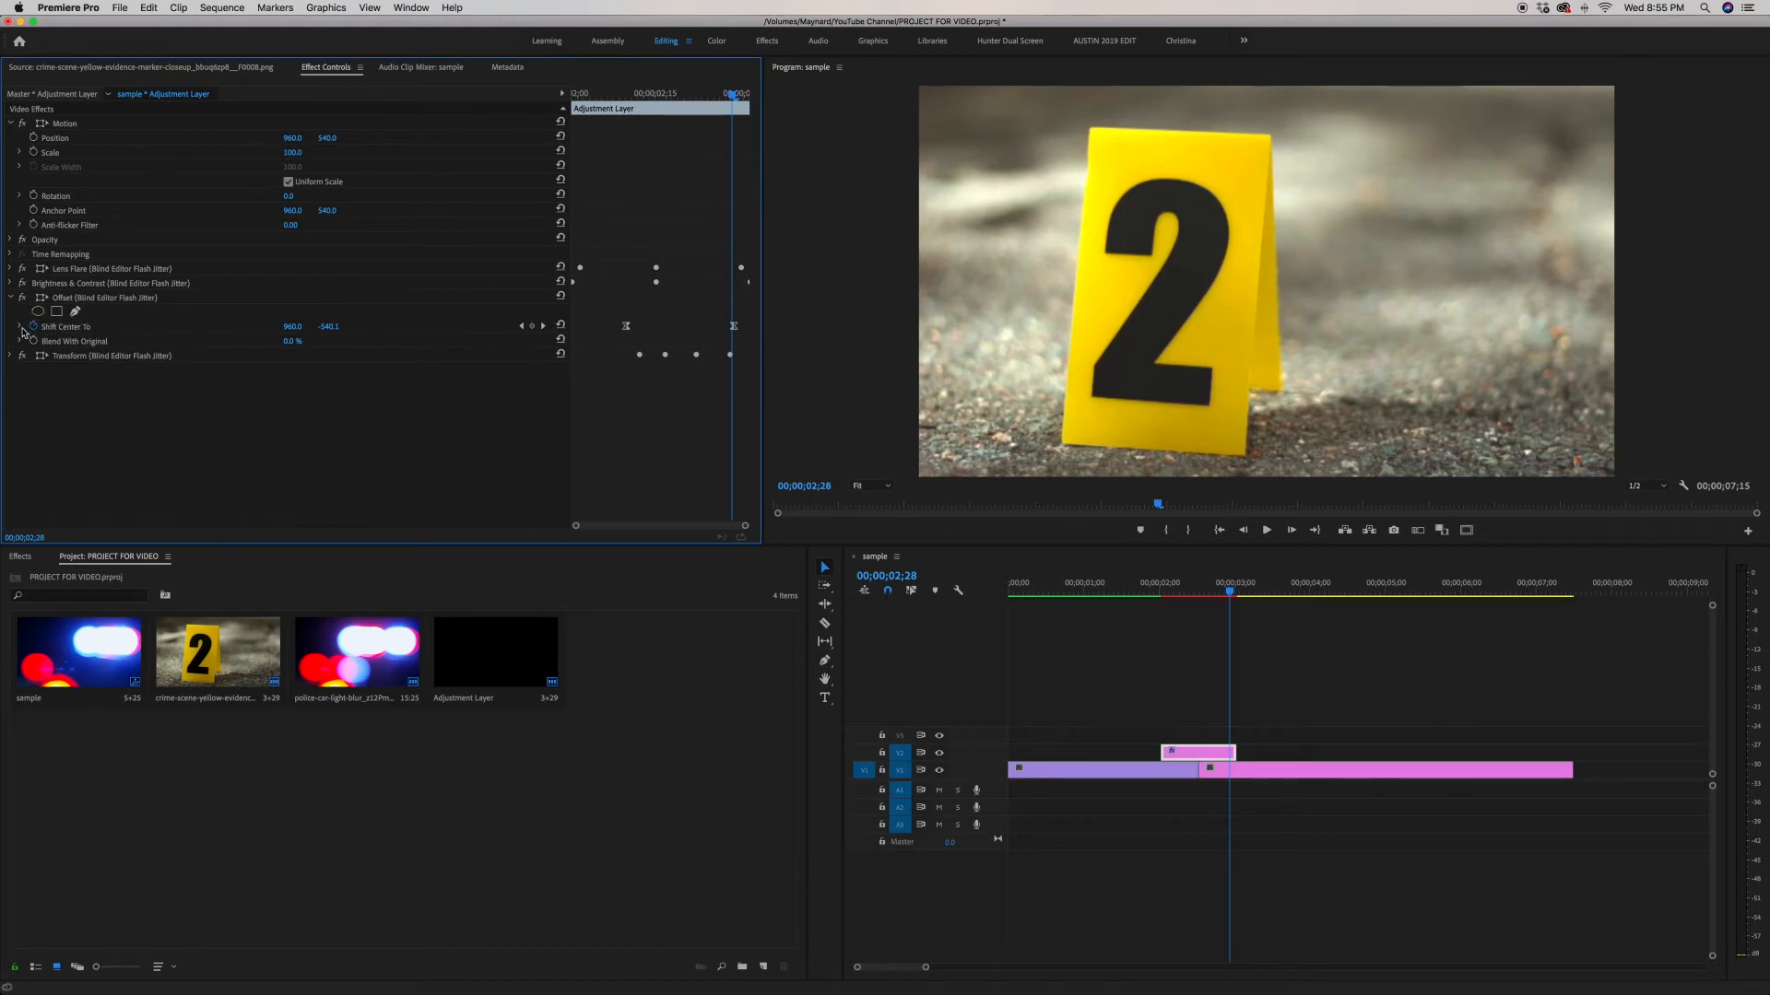
Step: Collapse the Offset effect and expand the Transform effect to show its properties
left_click(11, 299)
left_click(10, 313)
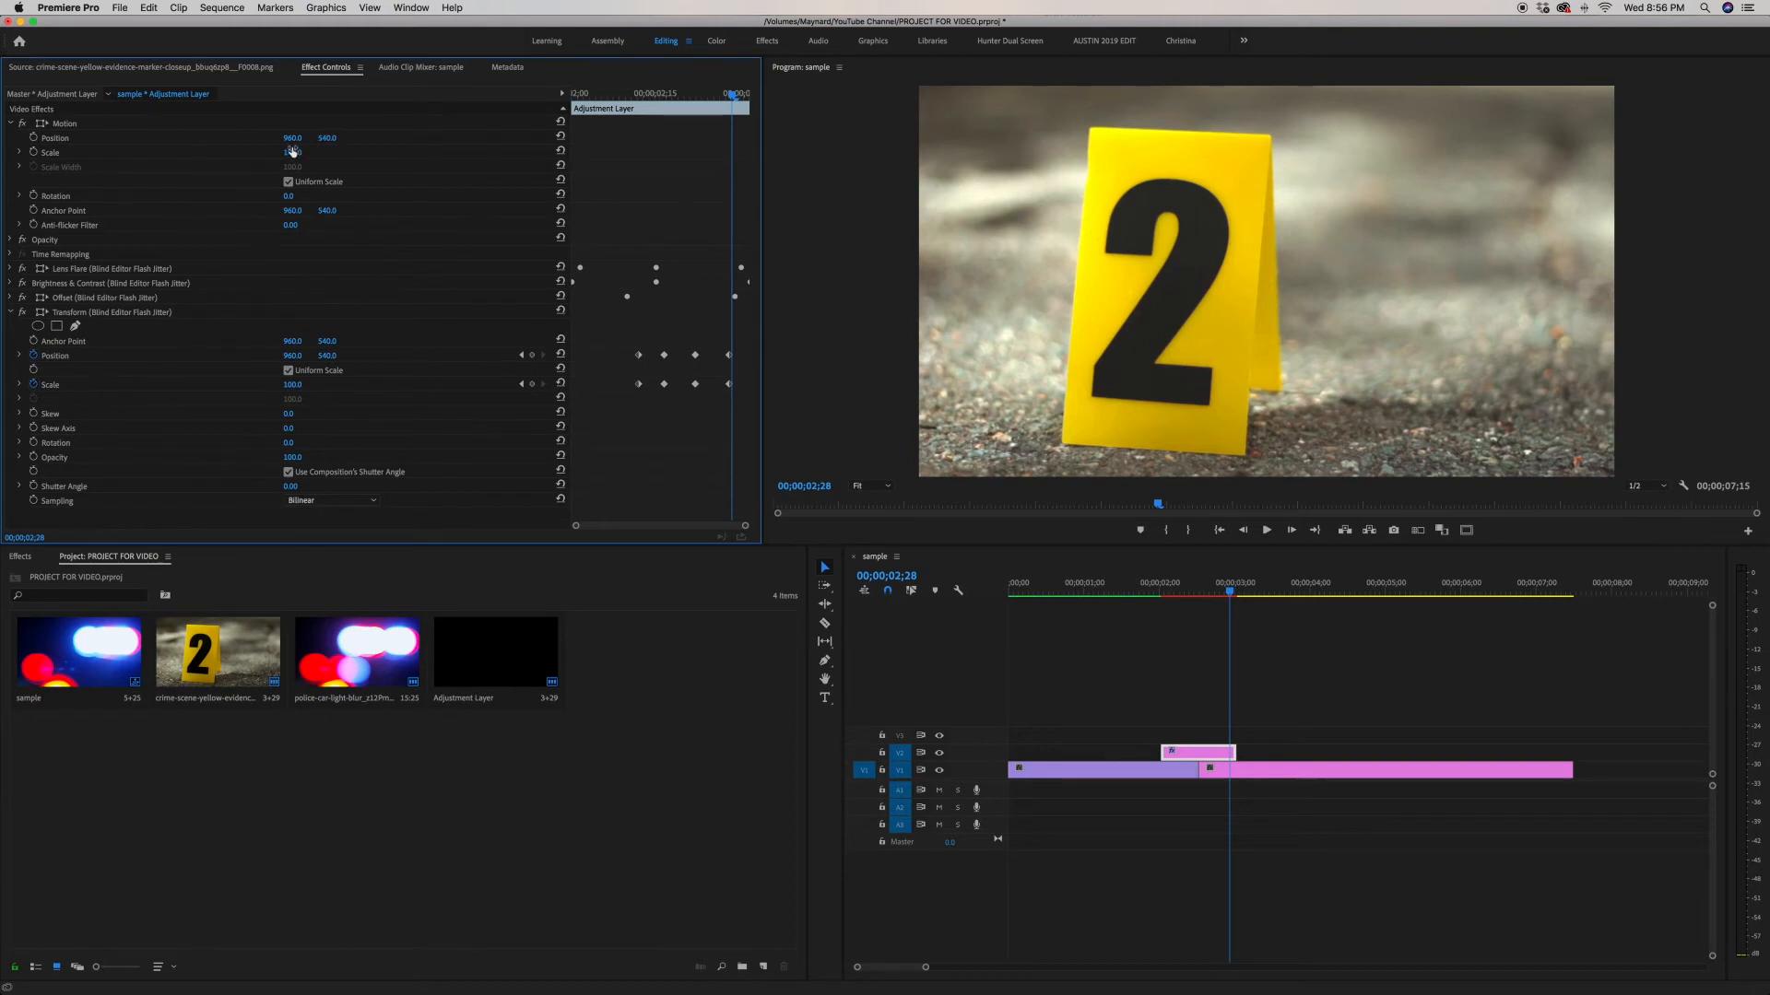
mouse_move(281, 154)
left_mouse_down()
mouse_move(306, 154)
mouse_move(214, 154)
mouse_move(308, 155)
left_mouse_up()
key("super+z")
key("super+z")
left_click_drag(300, 386, 302, 386)
key("super+z")
Step: Step through the Transform effect's Position and Scale keyframes around the cut between clips
key("shift+Left")
key("shift+Left")
key("shift+Left")
key("shift+Left")
key("Right")
key("Right")
key("Right")
key("Right")
key("Right")
key("Right")
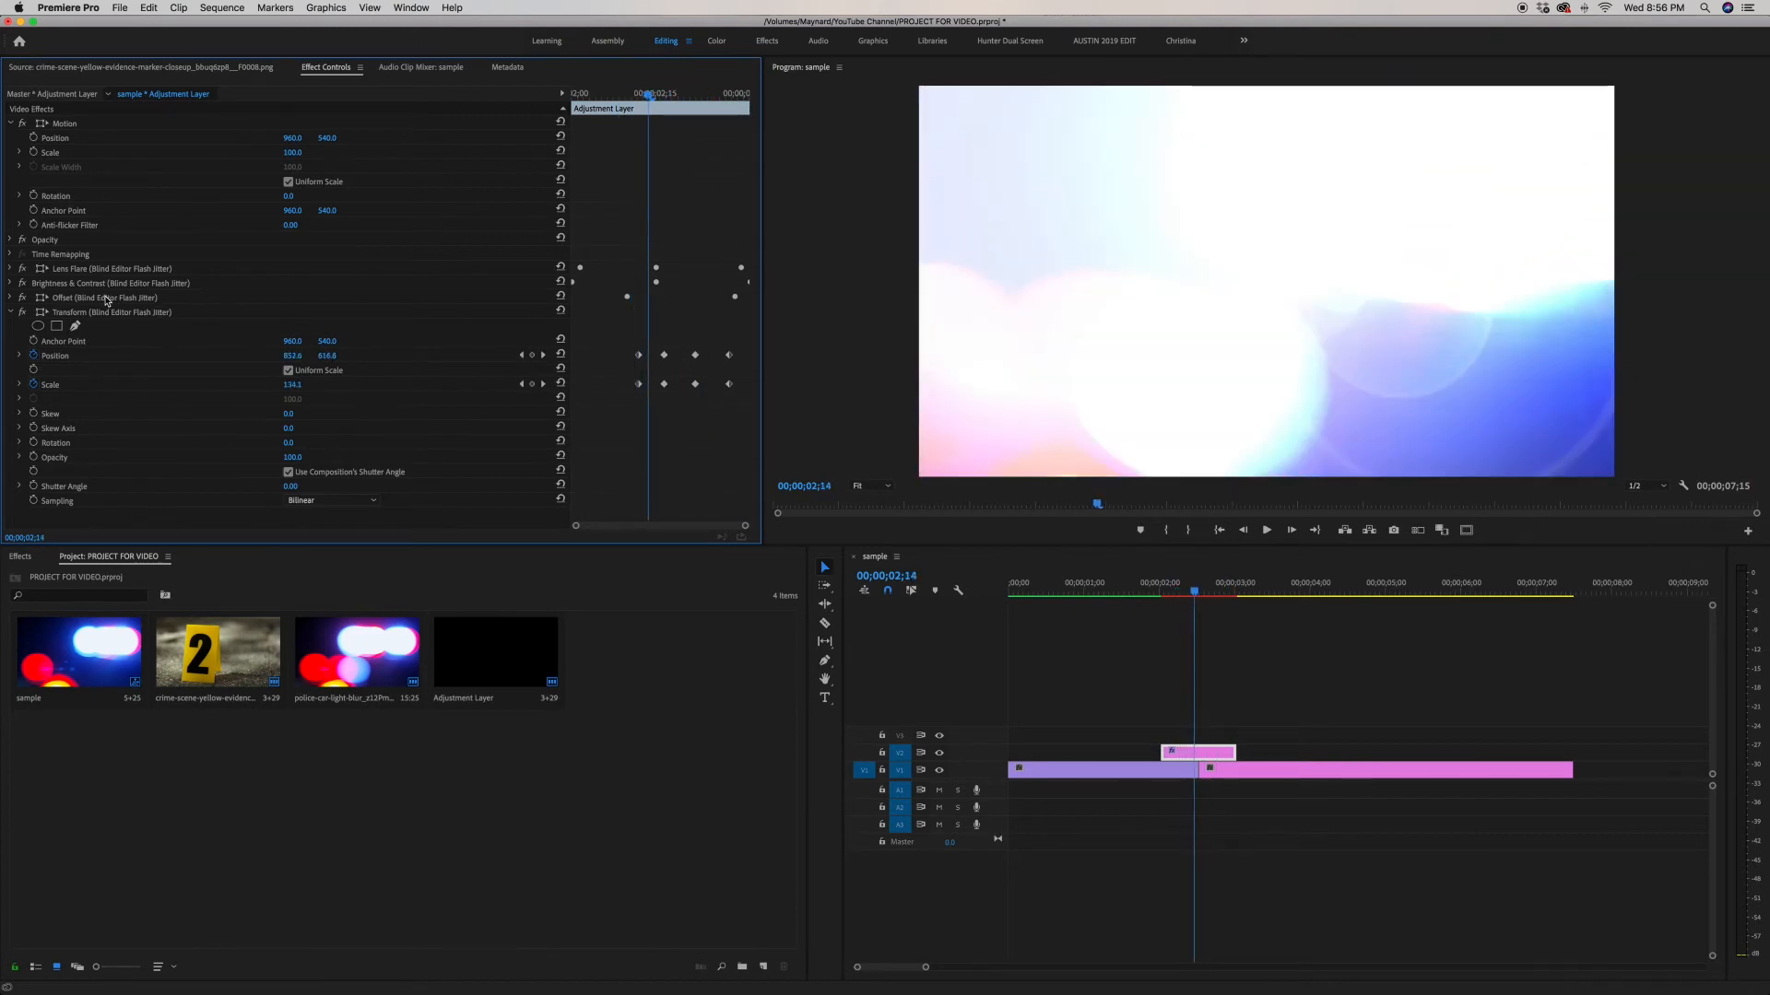
Step: Turn off the Offset, Brightness & Contrast and Lens Flare effects and step through the Transform-only result
left_click(22, 298)
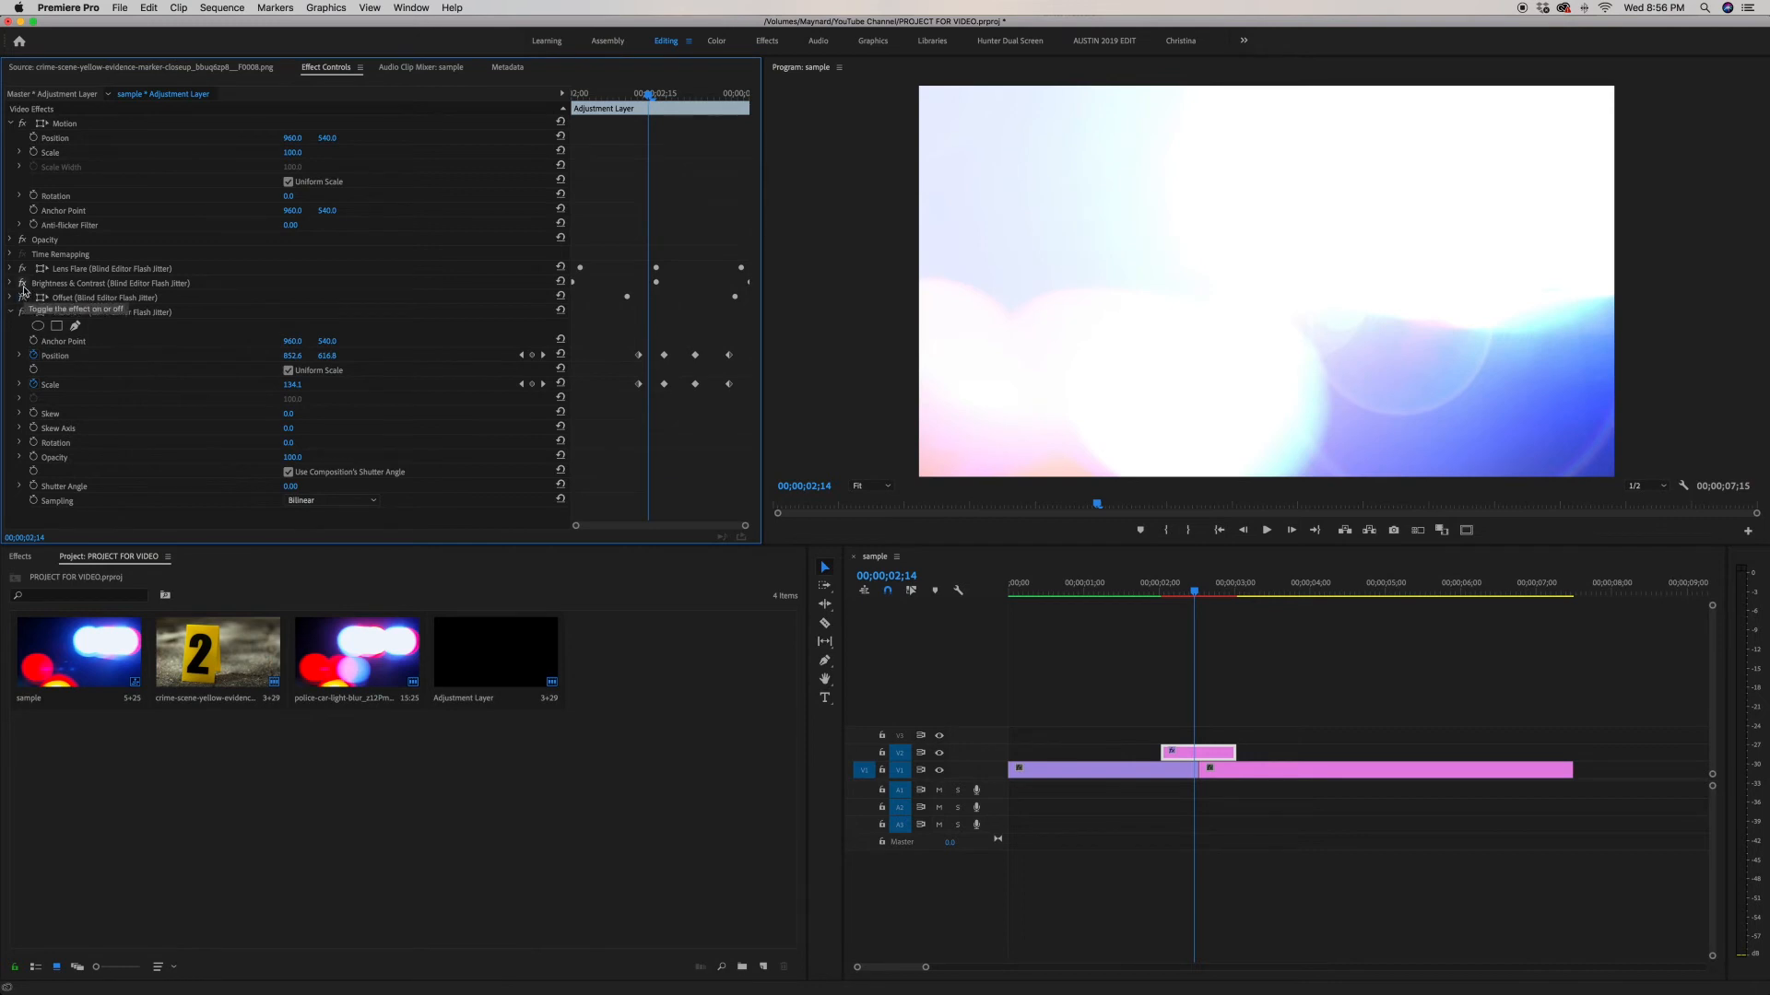
left_click(23, 283)
left_click(22, 268)
key("Right")
key("Right")
key("Right")
key("Right")
key("Right")
key("Right")
key("Right")
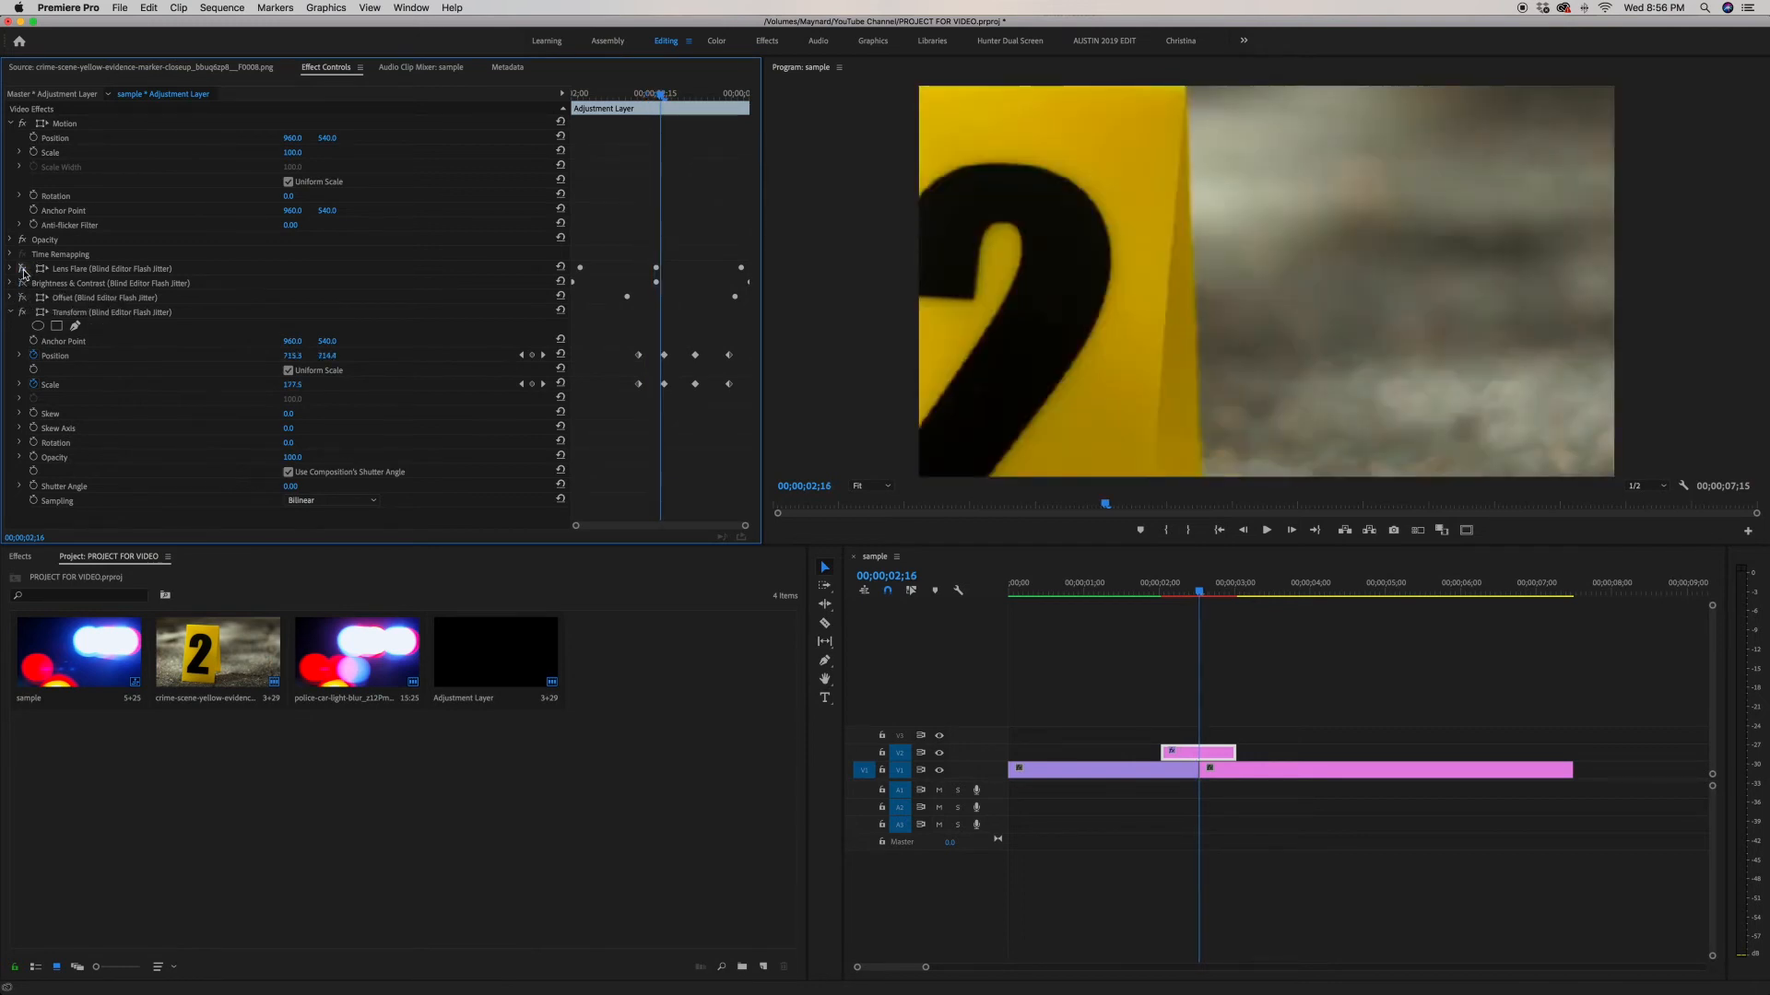
key("Right")
key("Right")
key("Right")
key("Right")
key("Right")
key("Right")
key("Right")
key("Right")
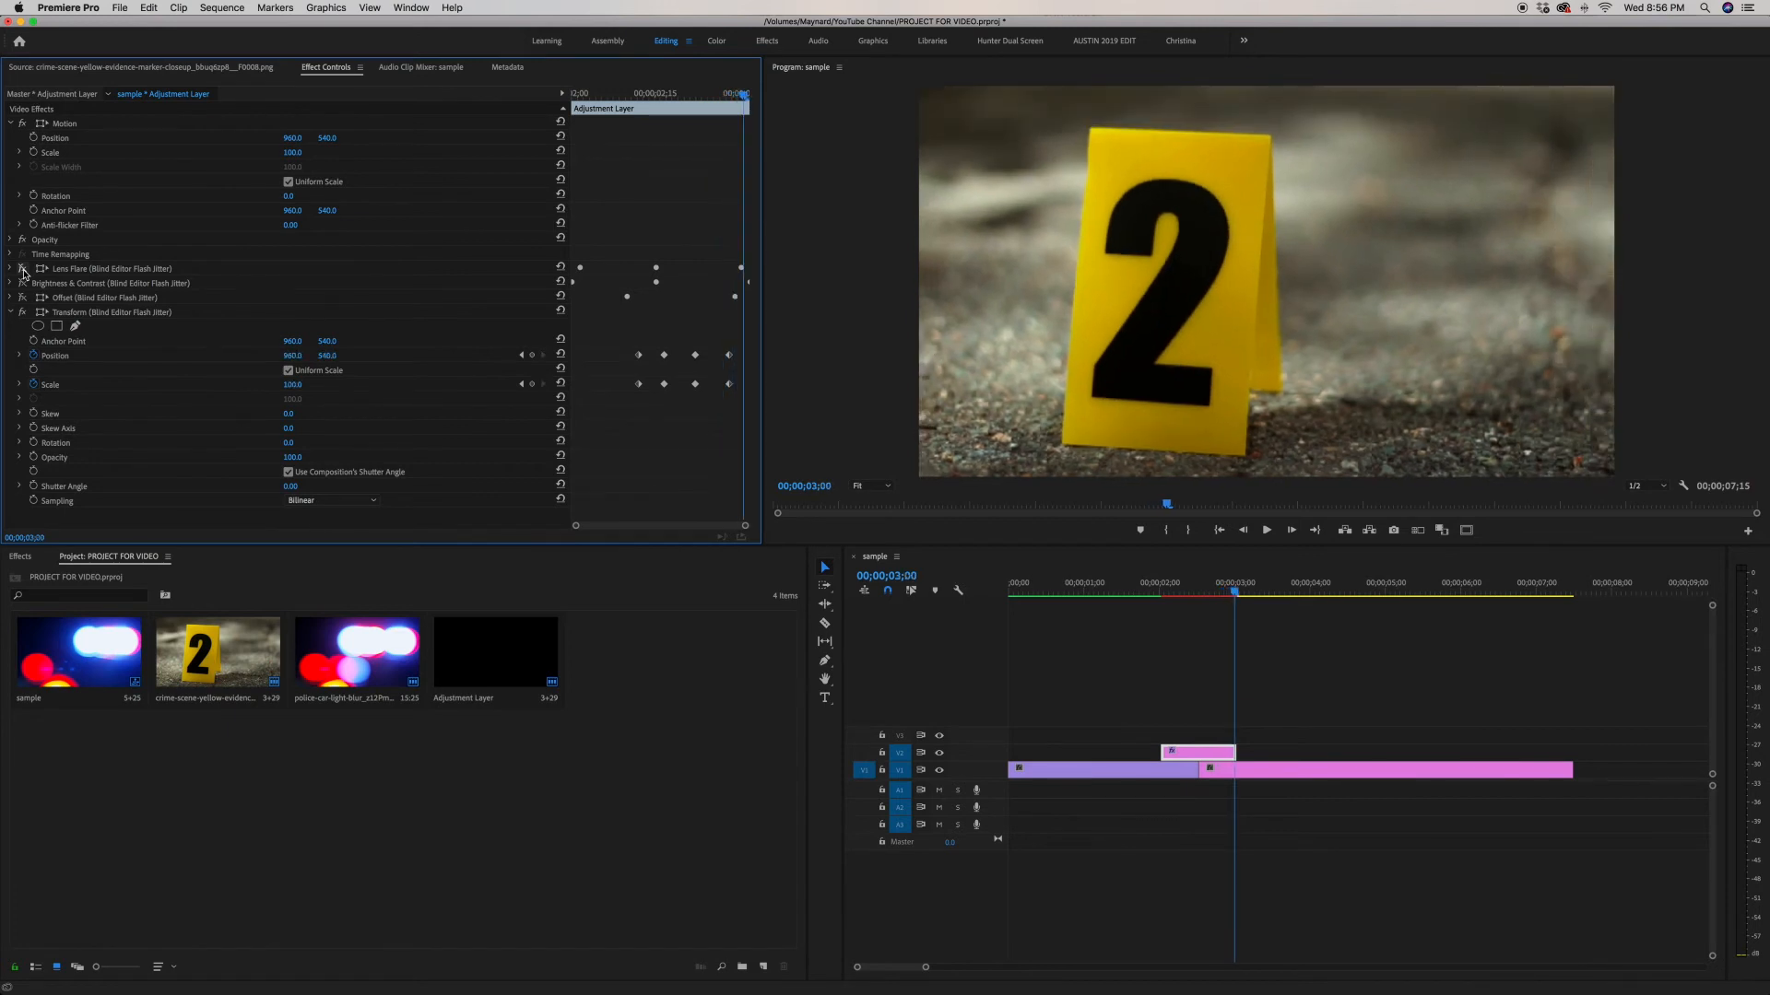
Step: Turn the Lens Flare, Brightness & Contrast and Offset effects back on and collapse the Transform effect
left_click(23, 270)
left_click(24, 283)
left_click(22, 297)
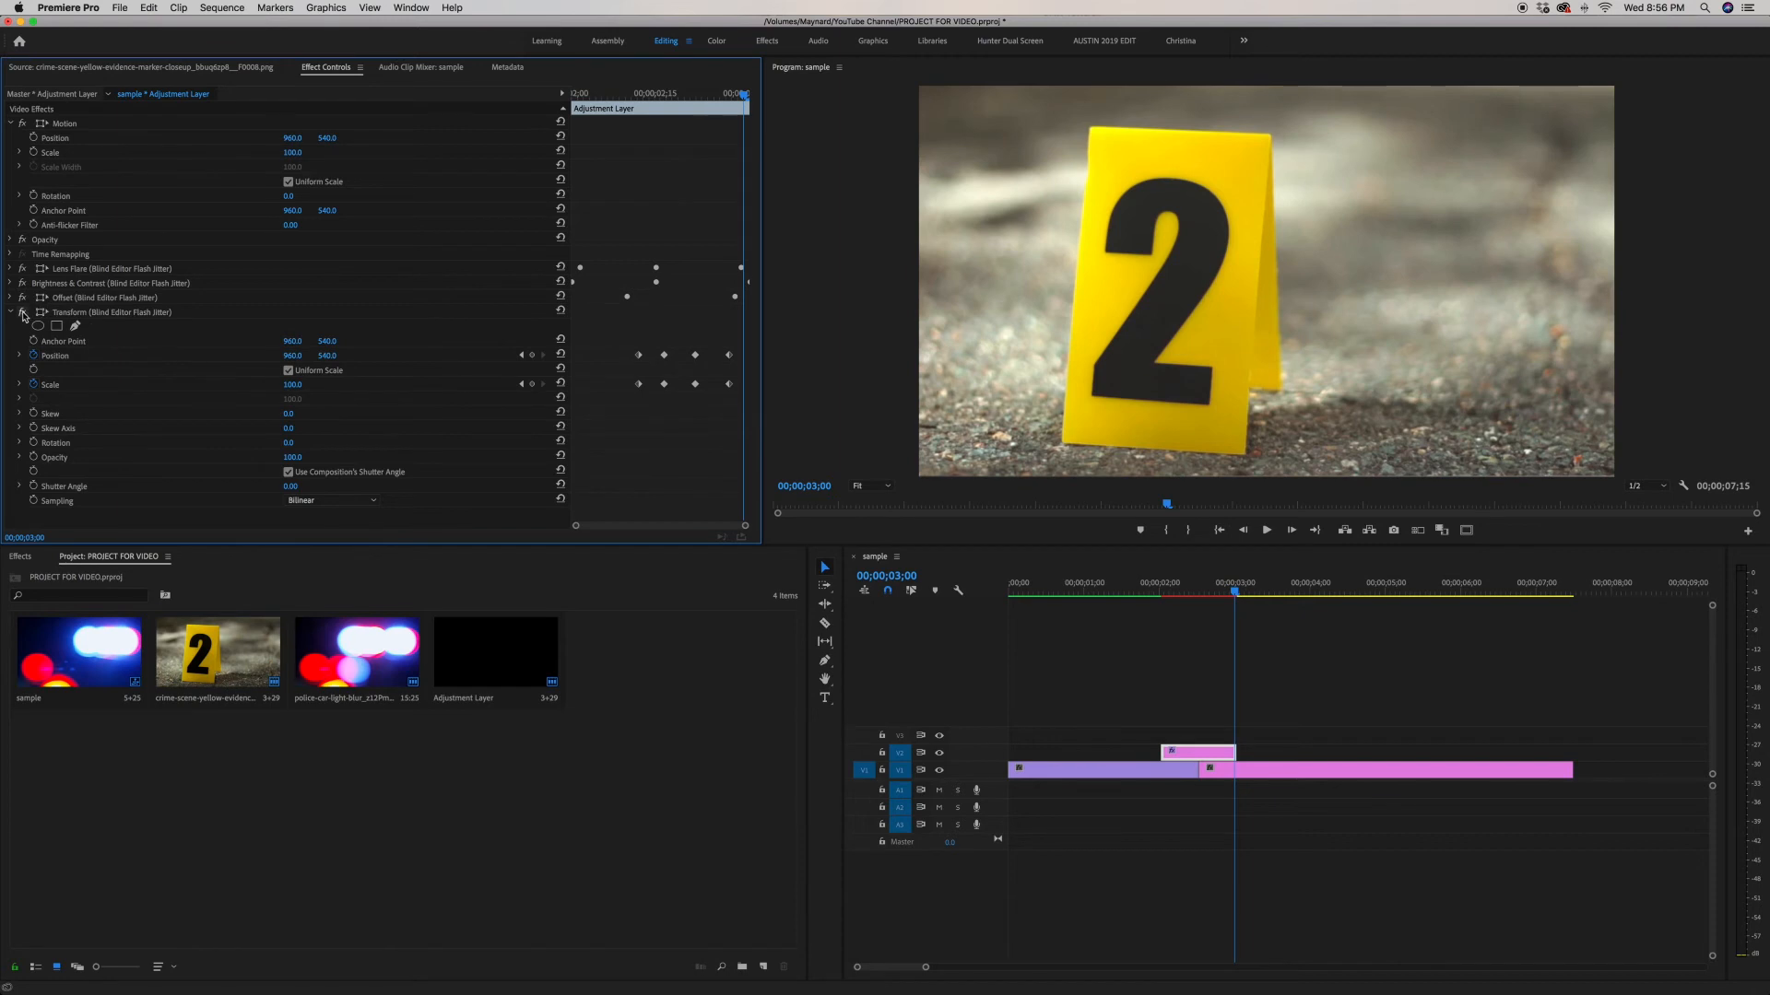
left_click(11, 315)
Step: Render the sequence preview and play back the finished flash transition
key("j")
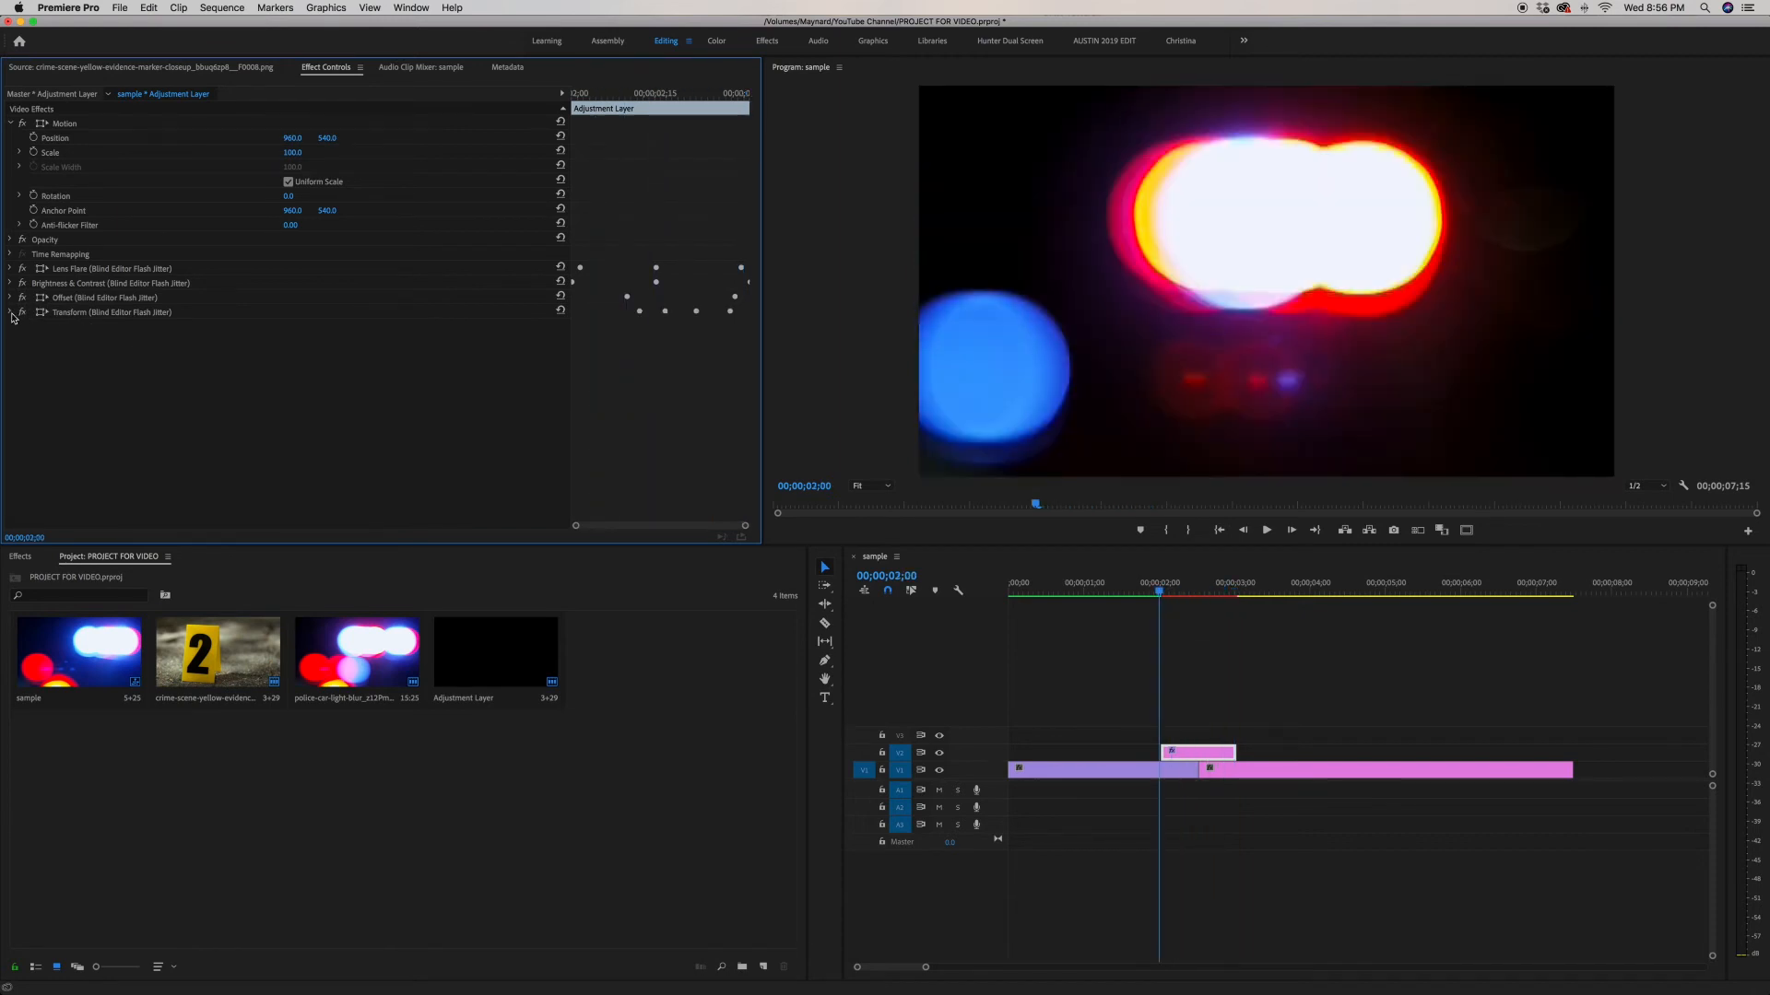
key("l")
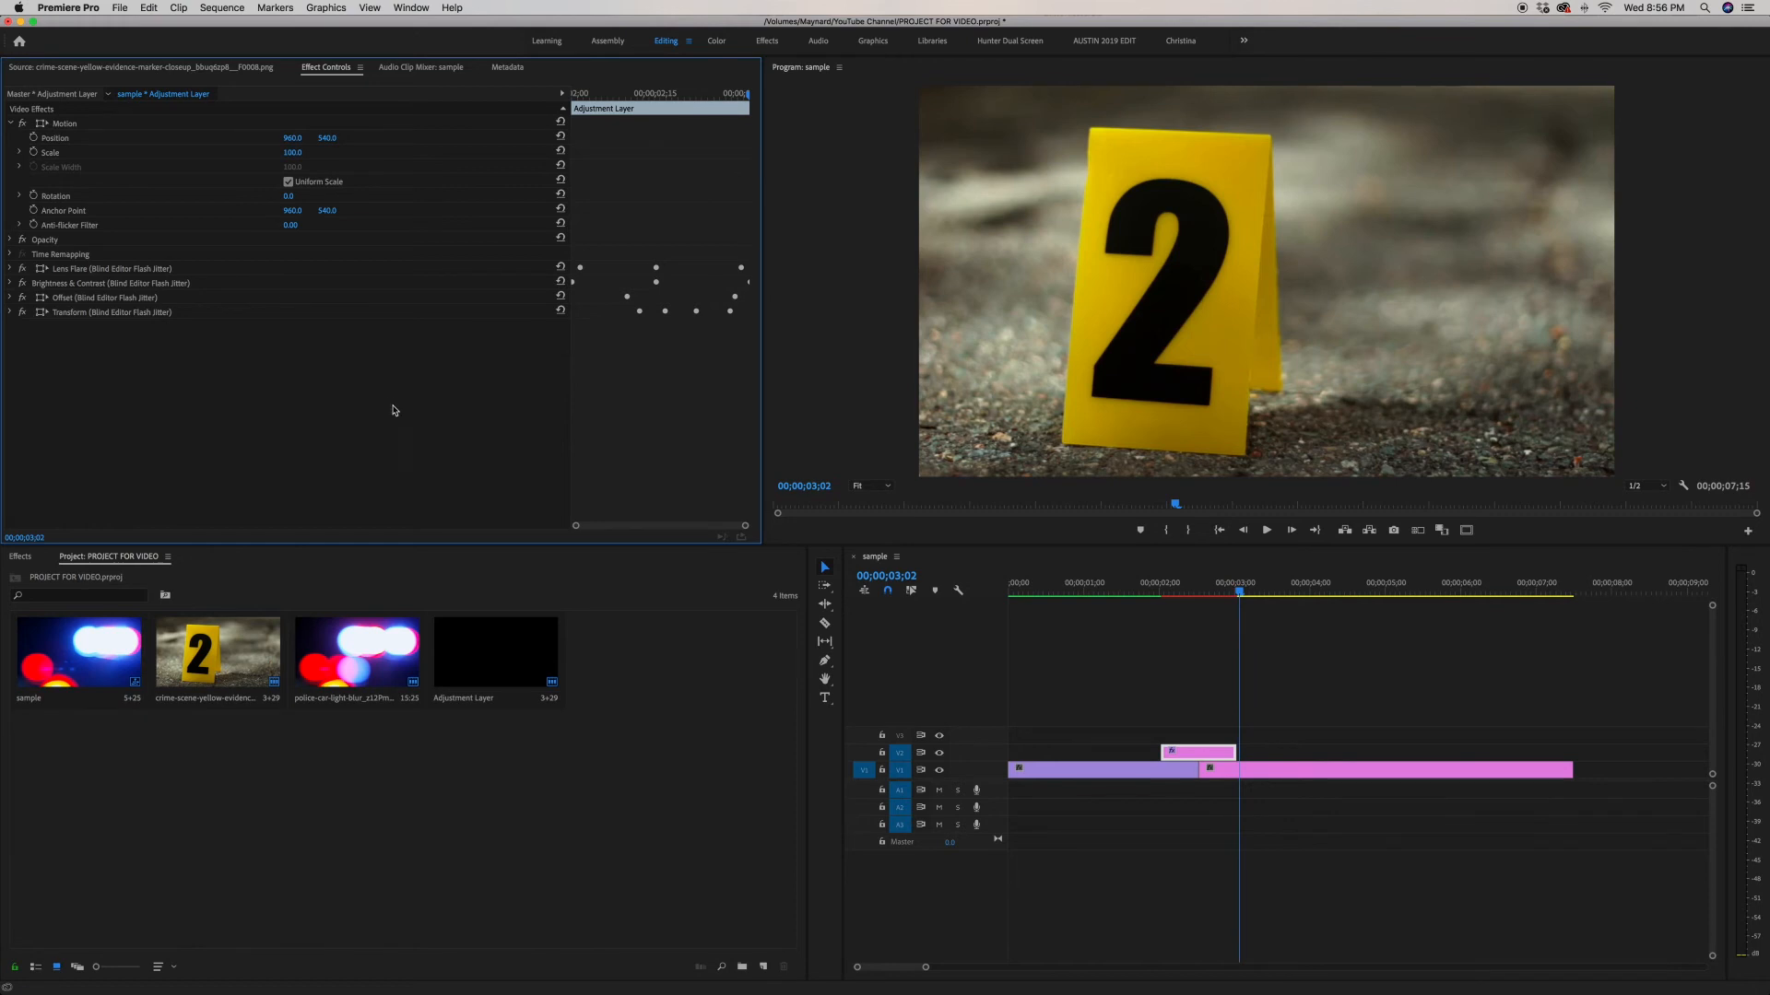
left_click(1150, 594)
key("Return")
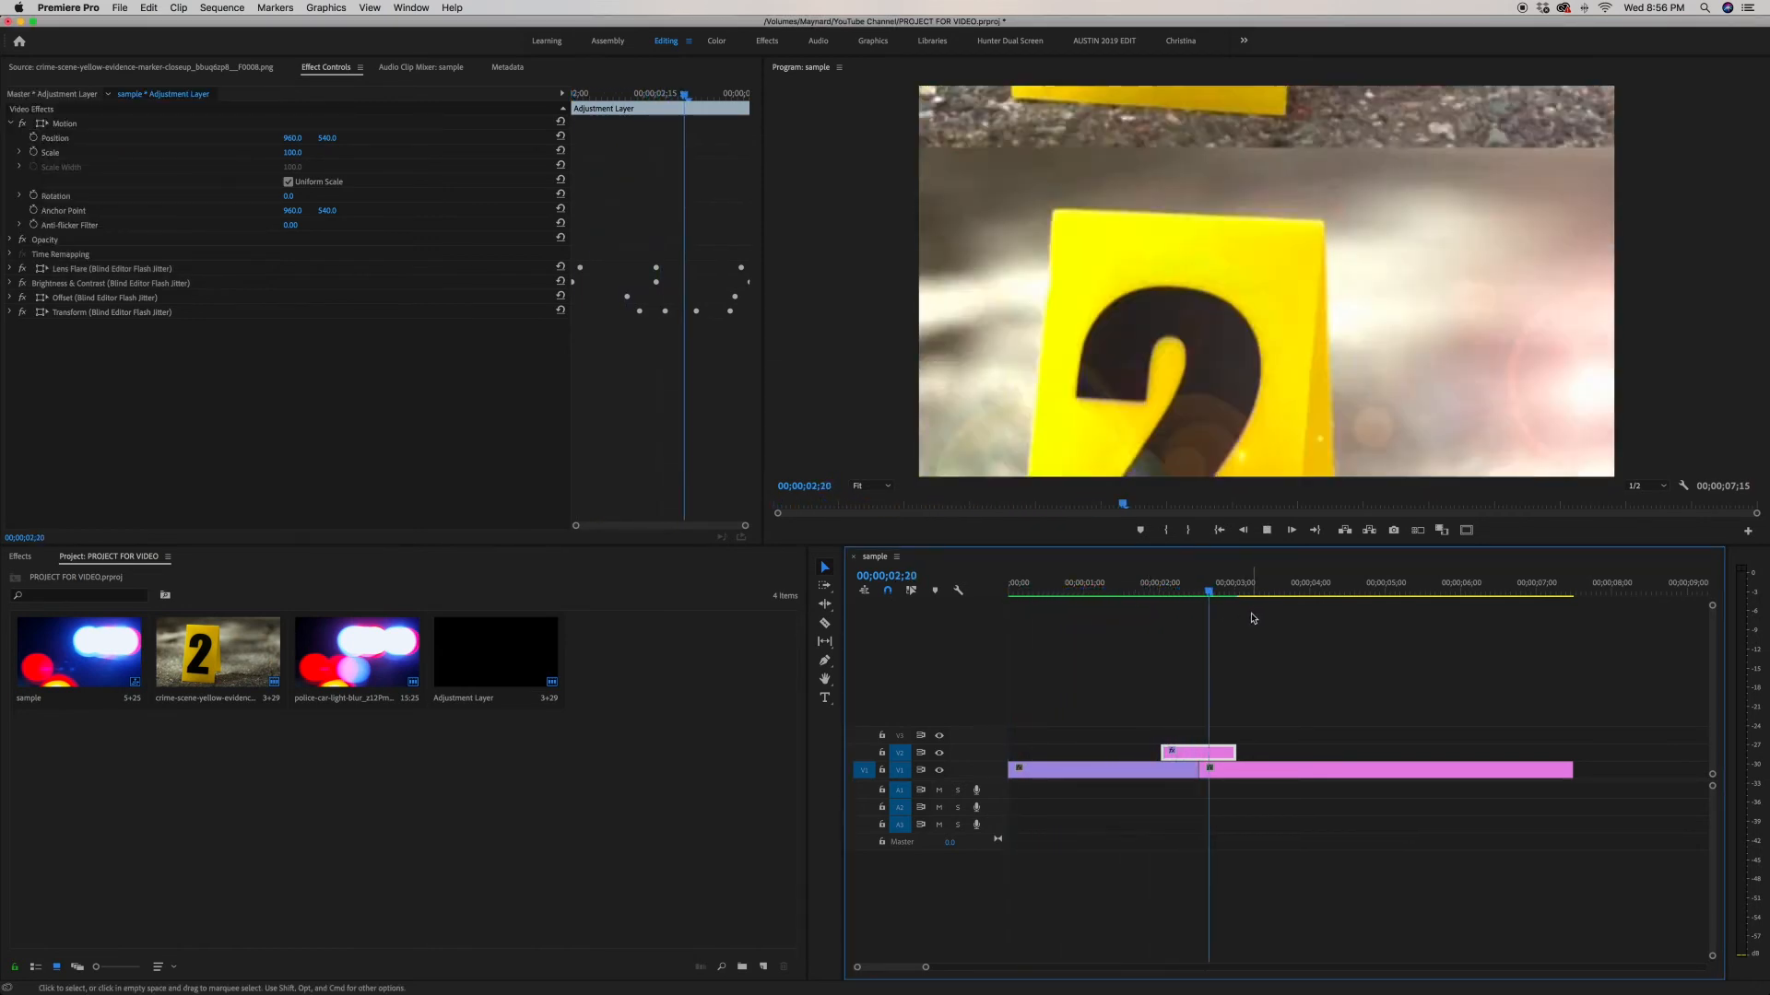
key("space")
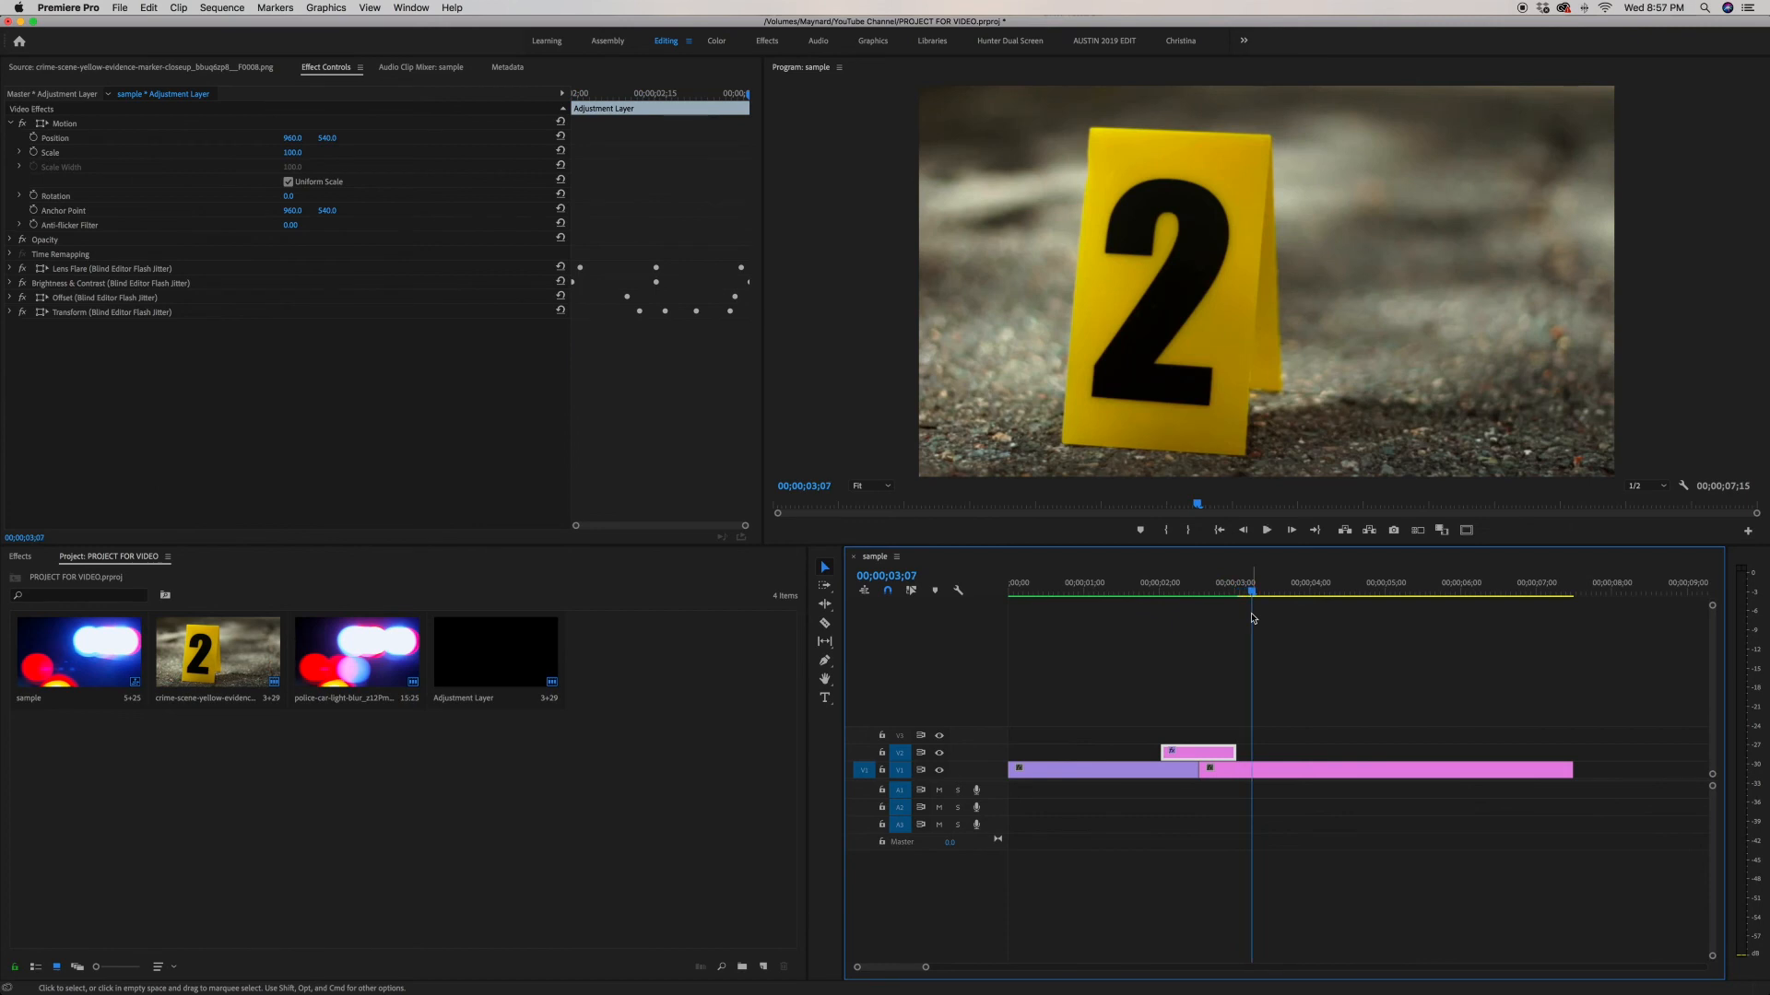